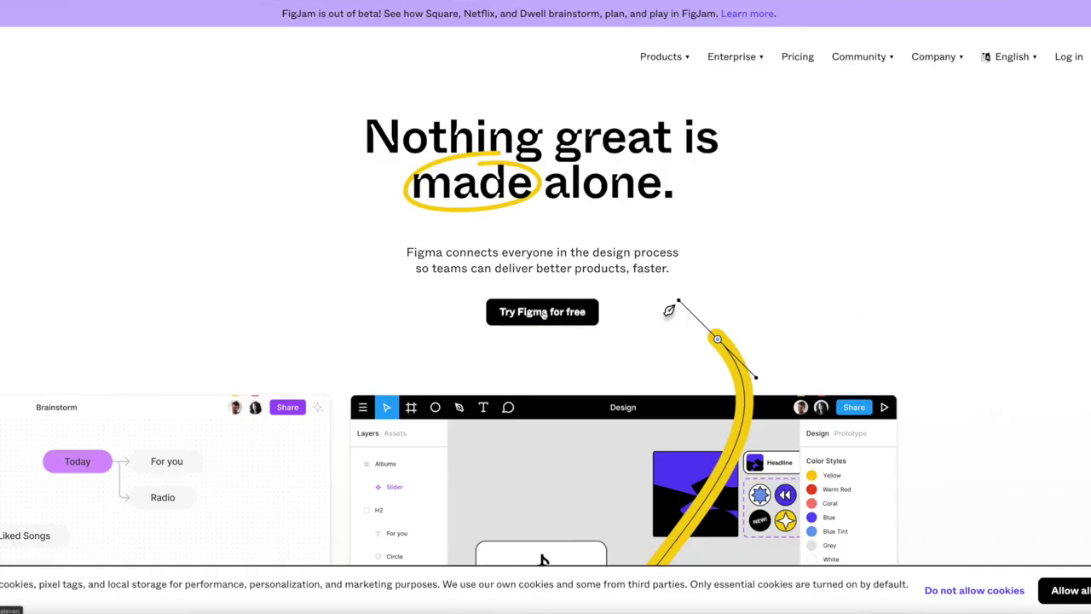
Sign up for a free Figma account and duplicate the Dashboard Free UI Kit community file.
click(543, 311)
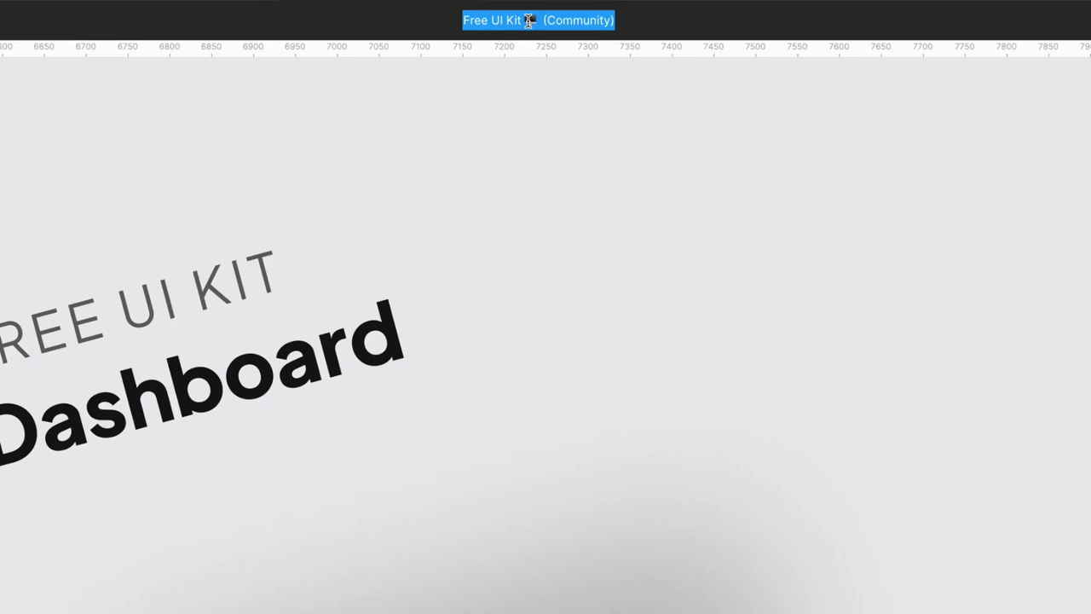
Retitle the file 'MY DESIGN' and delete the BOOK logo from the dashboard canvas.
text(MY DESIGN)
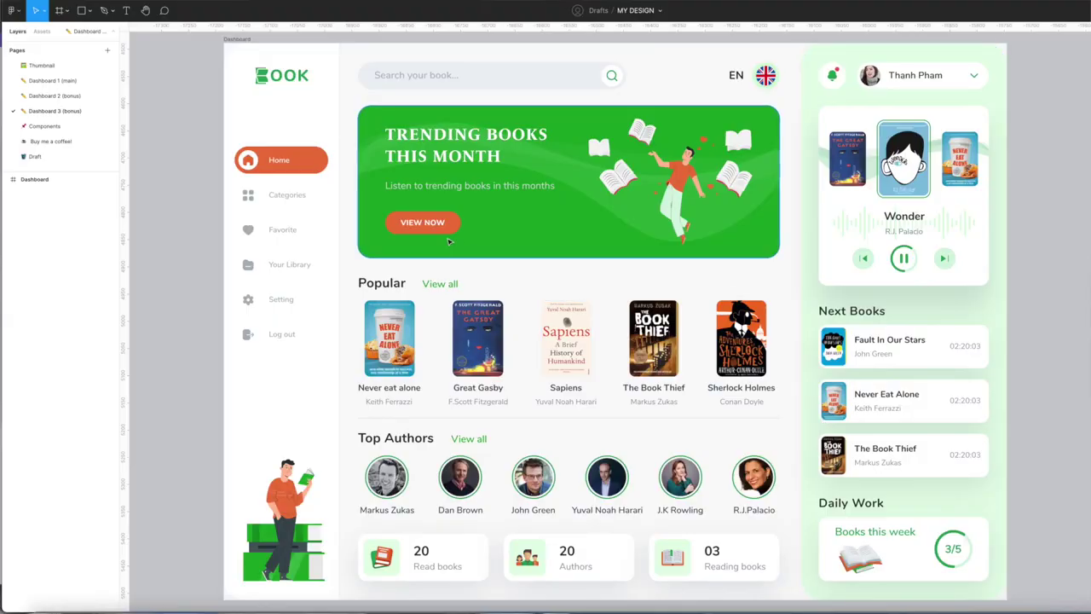
click(260, 78)
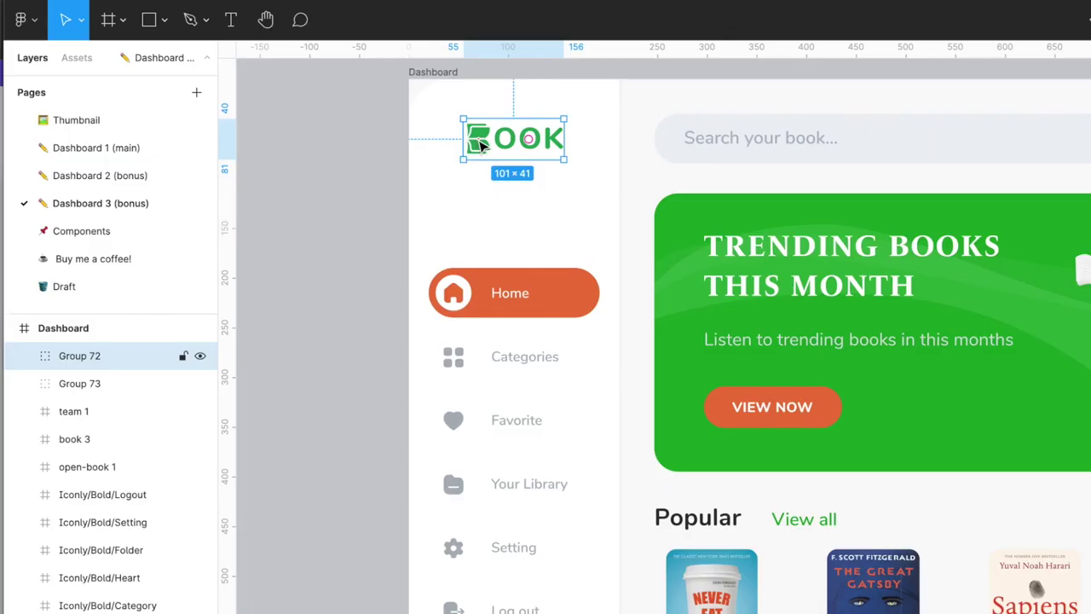
key(Delete)
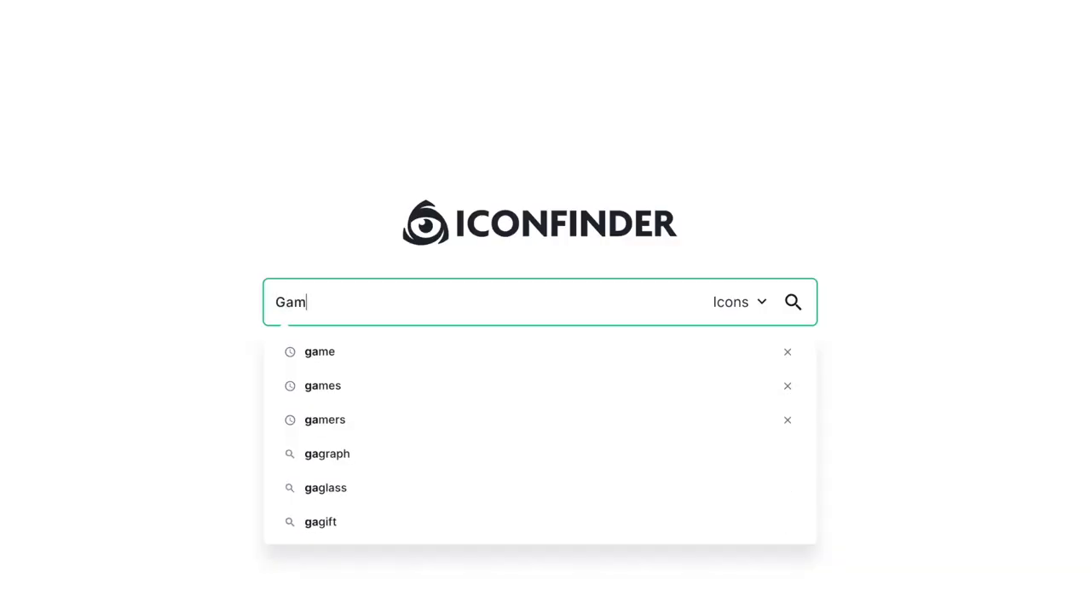
Search Iconfinder for 'game', keep free no-link-back icons, and download the controller SVG.
text(e)
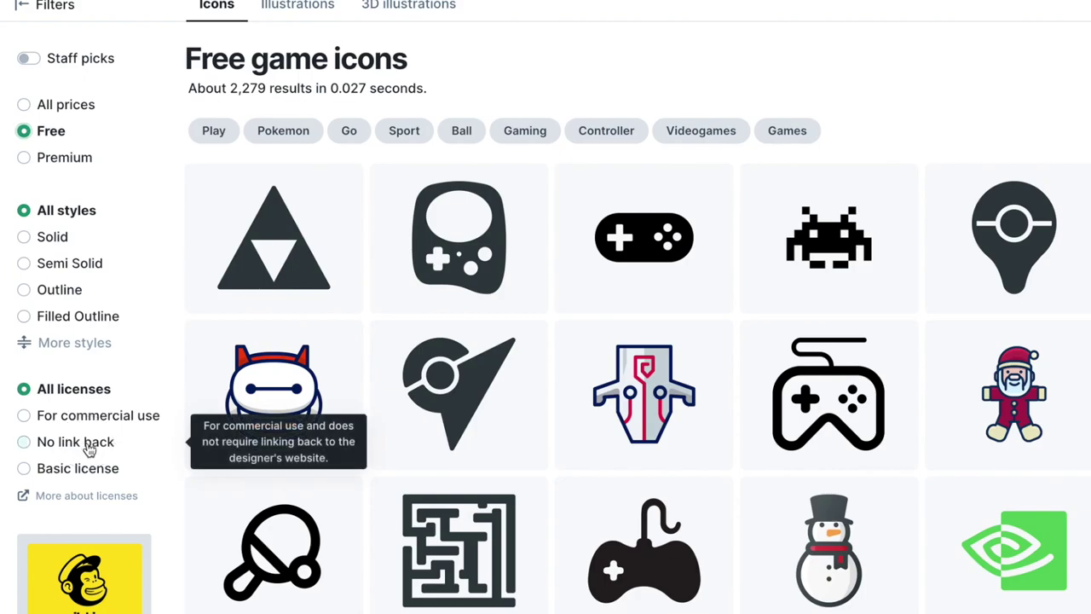
click(87, 450)
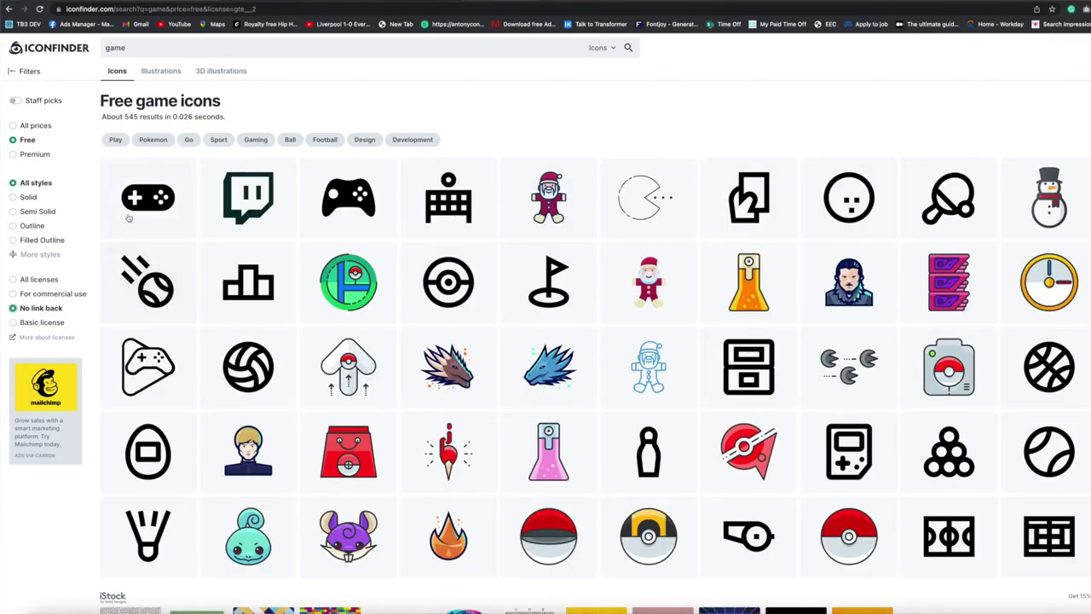
click(142, 201)
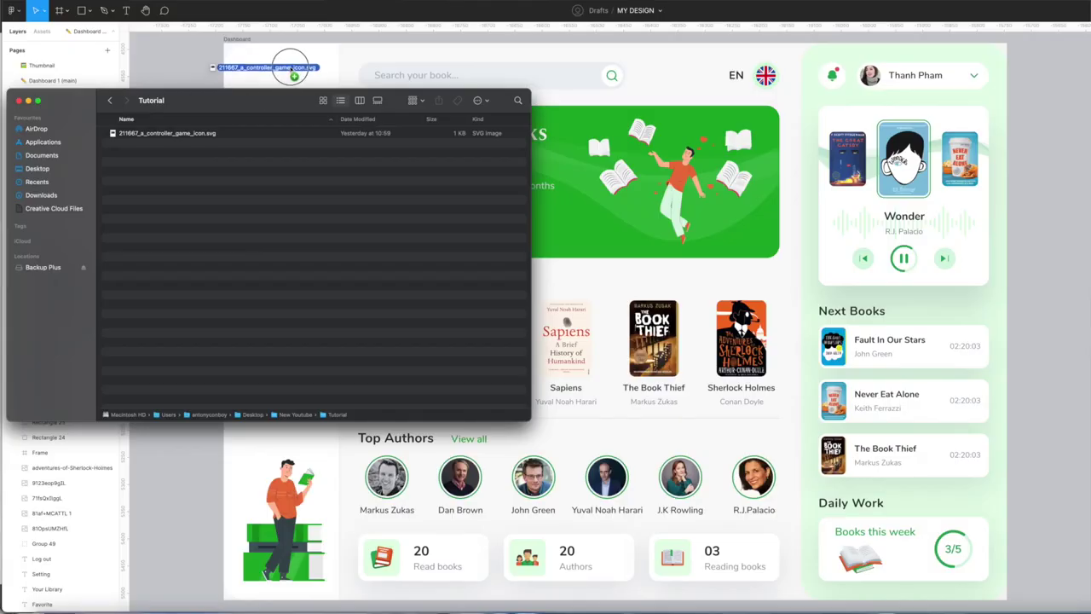
Import the controller SVG, shrink it to 97×97, and align it in the top-left logo spot.
drag(308, 76, 348, 83)
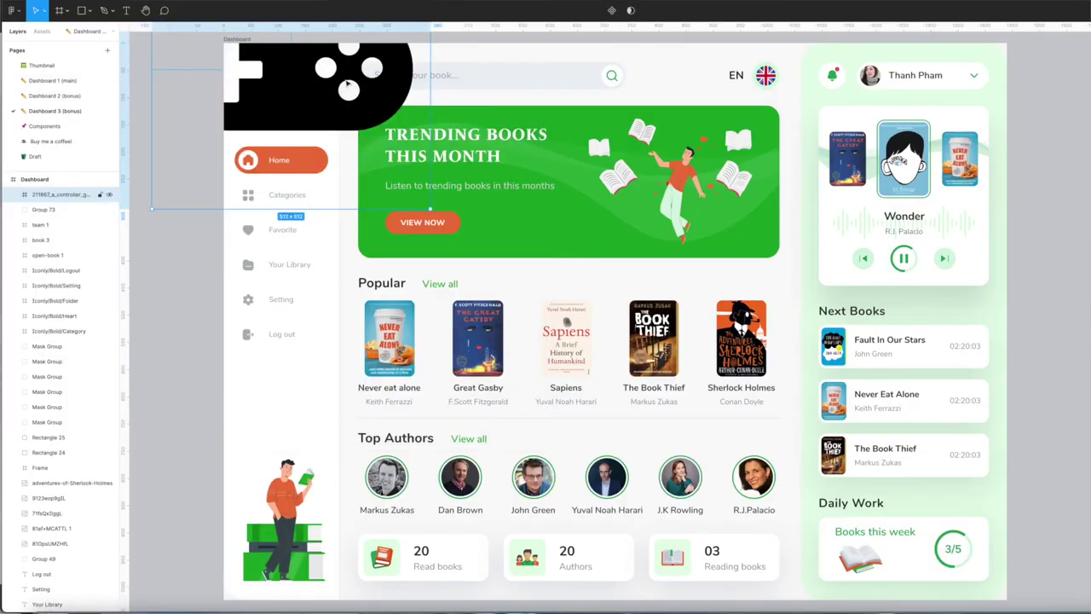
drag(430, 192, 465, 220)
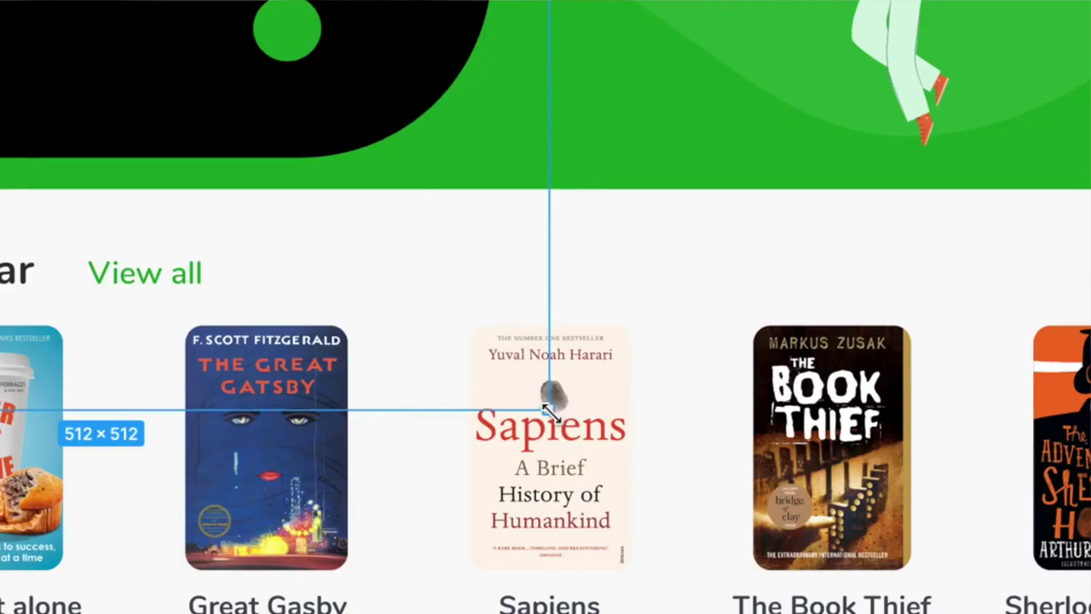
drag(550, 414, 0, 0)
drag(469, 267, 378, 174)
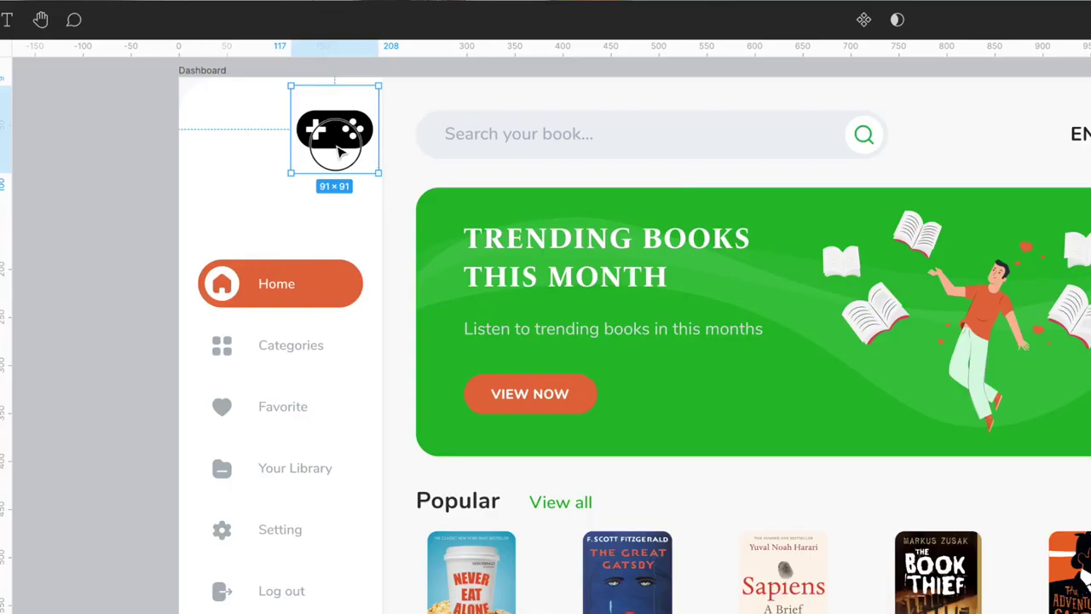
drag(340, 151, 280, 162)
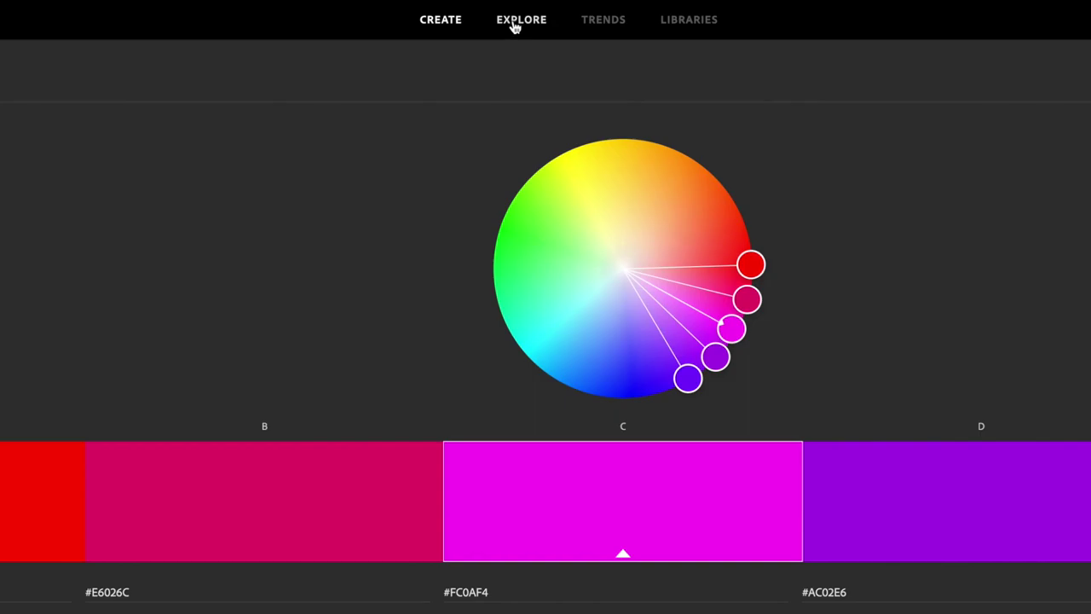
Search Adobe Color for 'game' and place the blue palette image above the dashboard.
text(game)
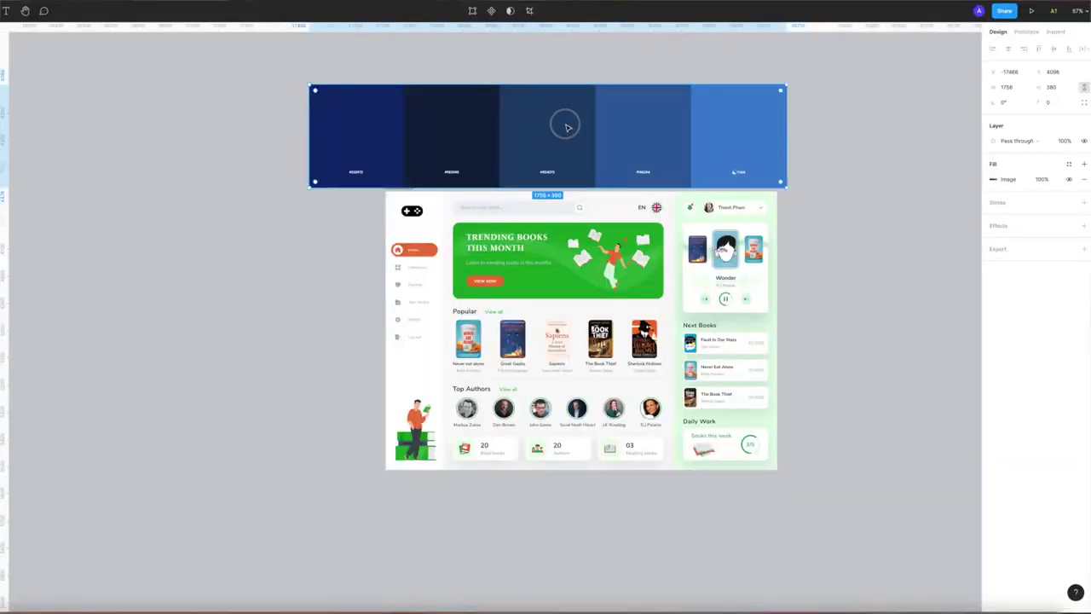
drag(563, 122, 616, 101)
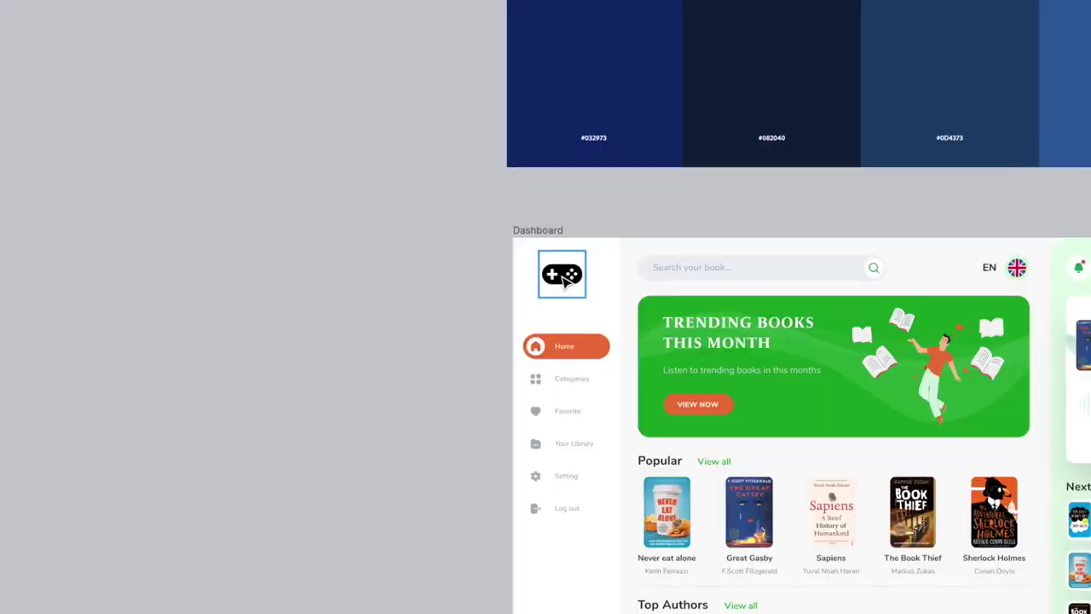
ctrl+scroll(564, 281, up, 3)
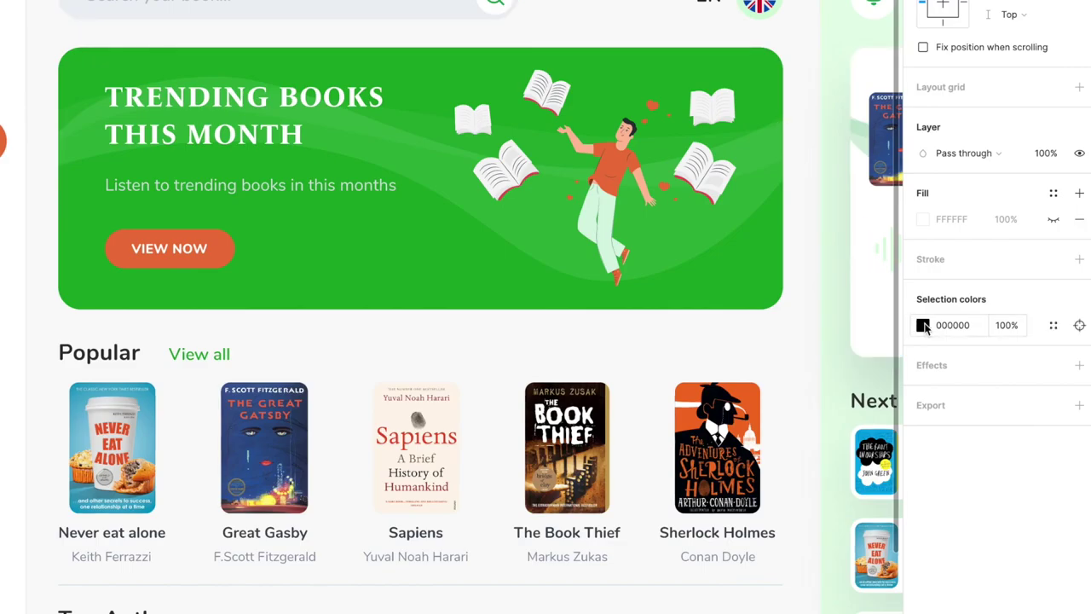
Recolour the controller icon to navy 082040 taken from the palette.
click(924, 324)
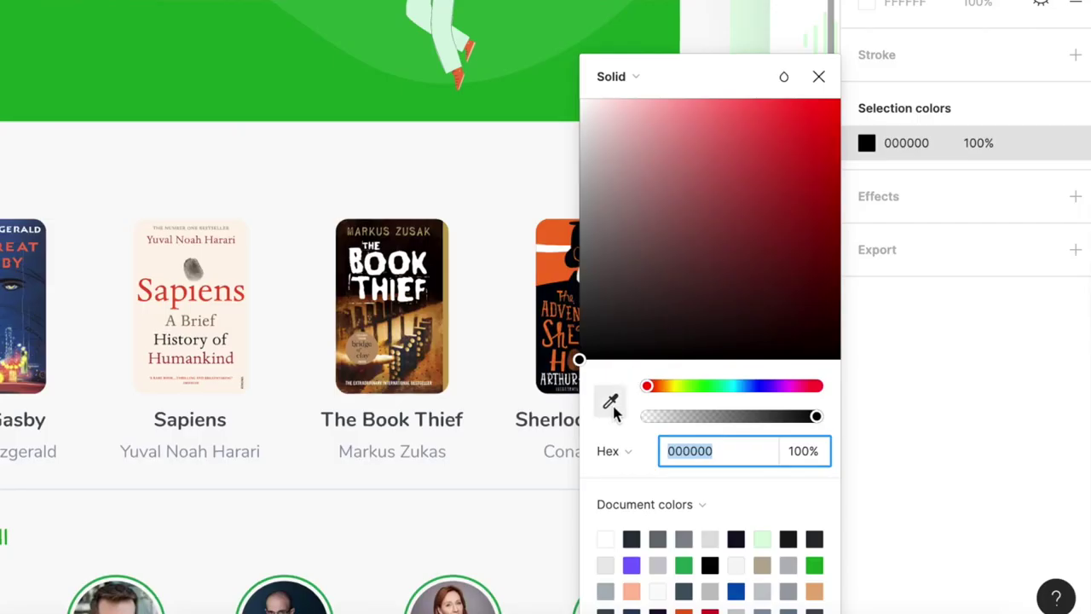
click(611, 403)
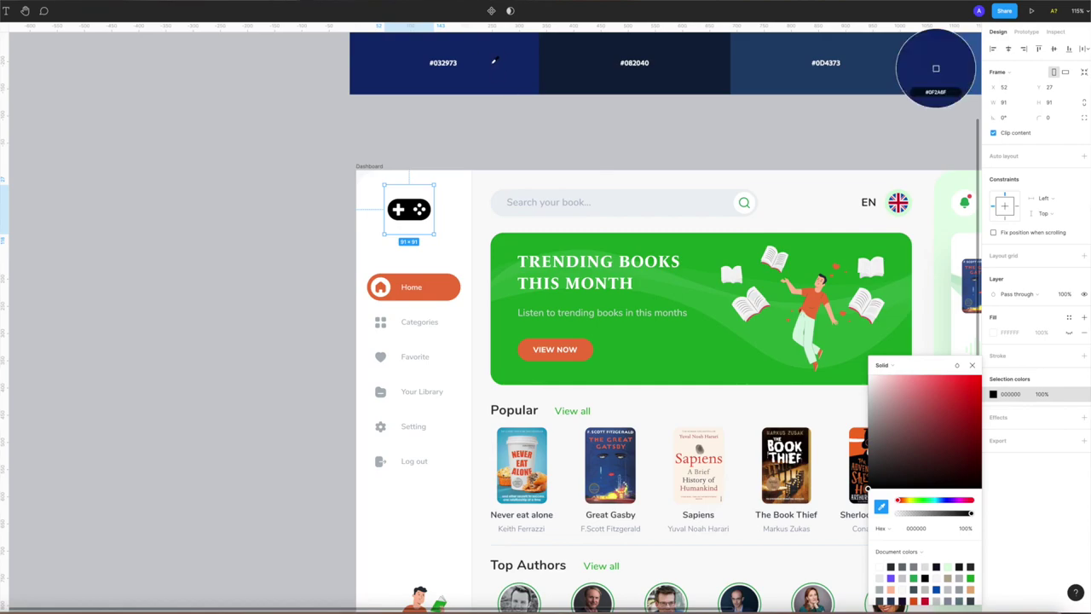
click(492, 65)
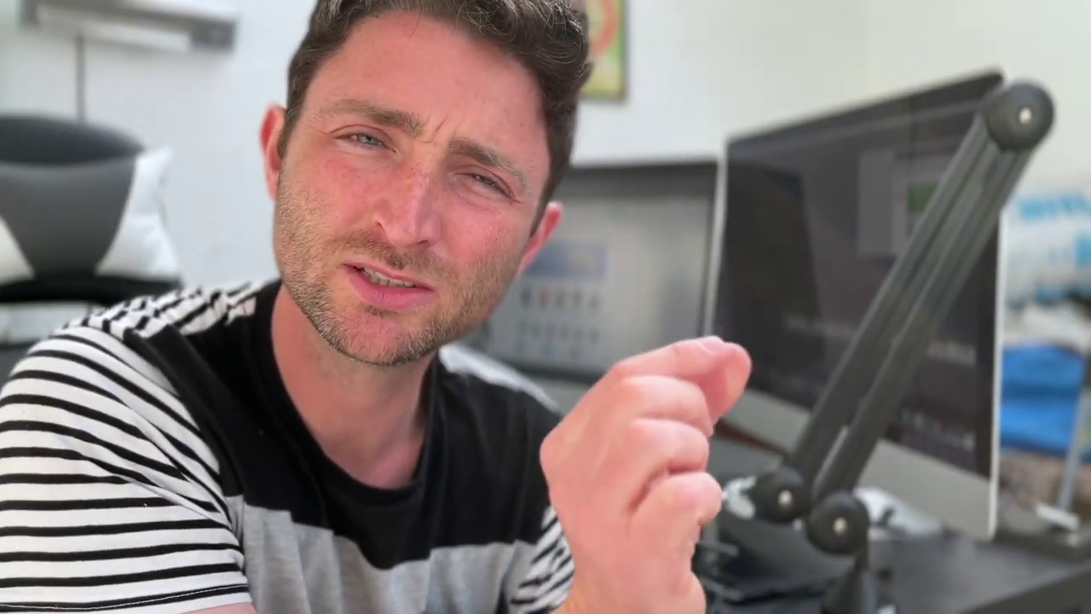
click(867, 342)
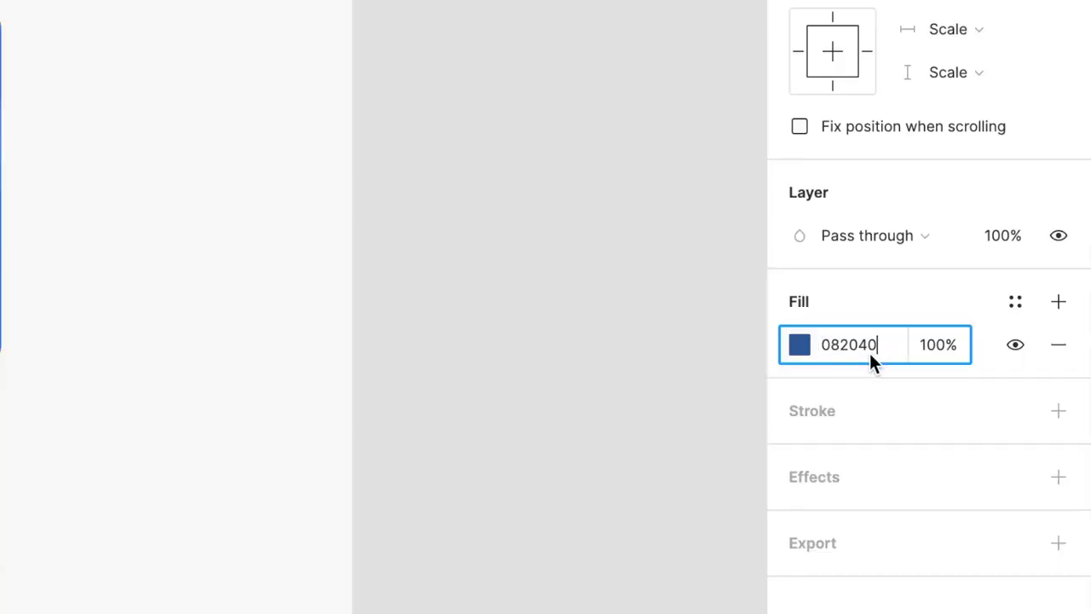
text(082040)
key(Return)
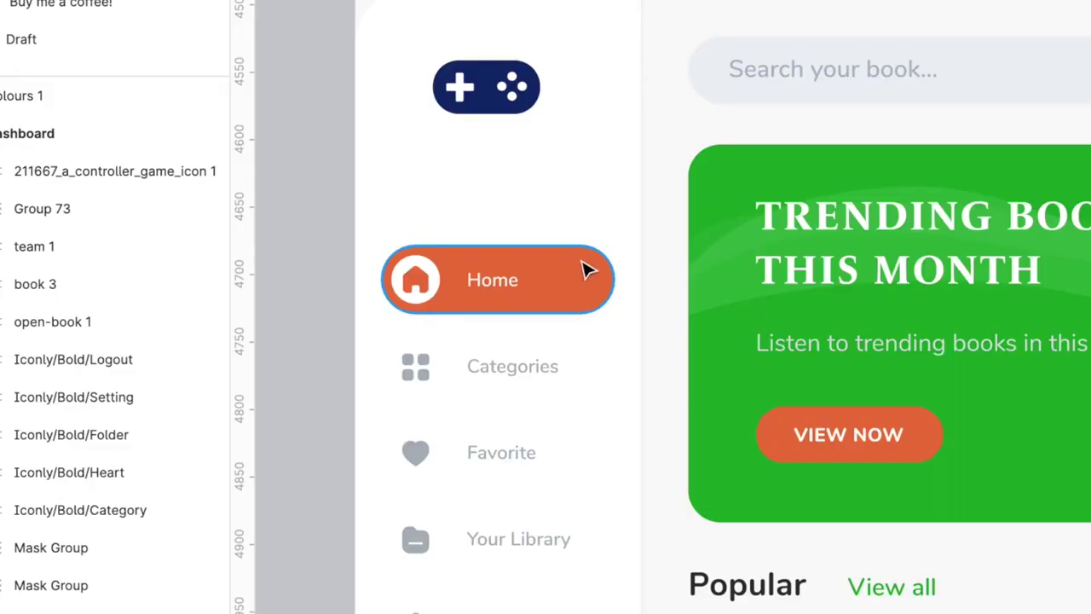
Replace the Home menu button's orange EB763C with navy sampled from the palette.
click(600, 274)
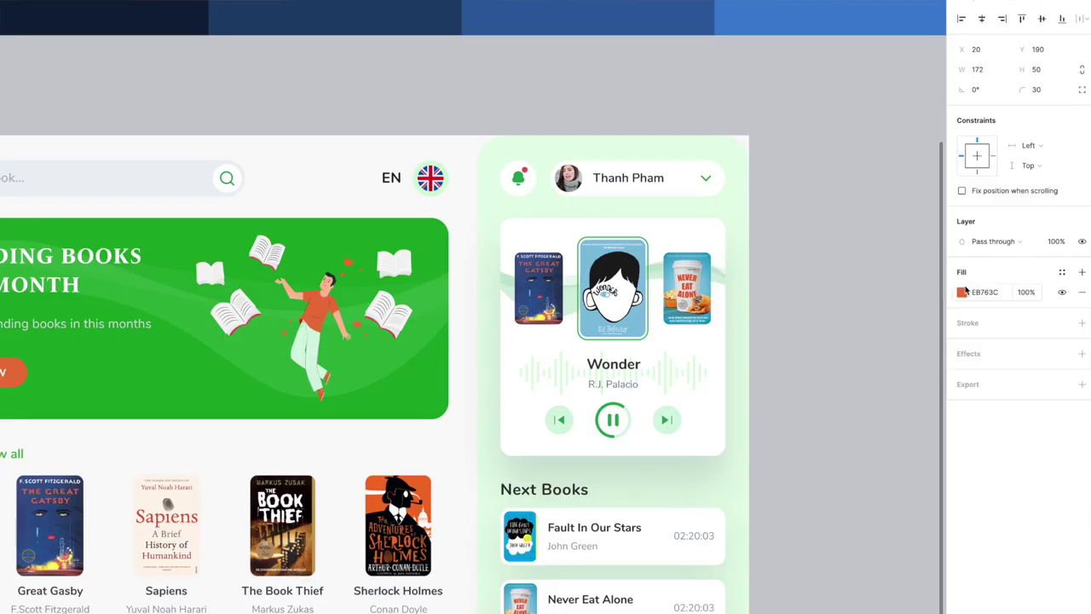
click(962, 292)
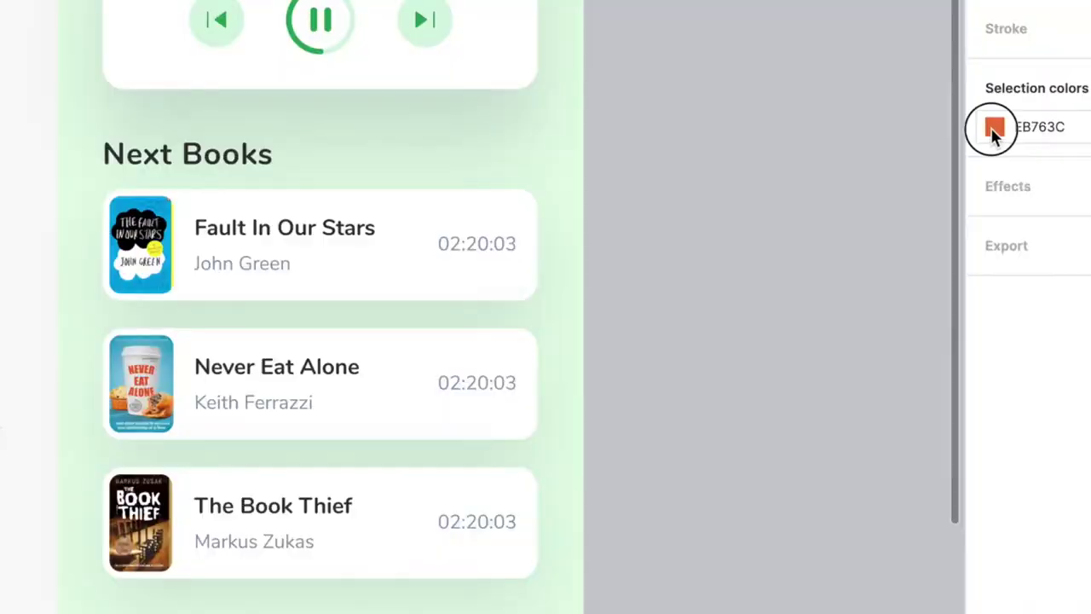
click(994, 127)
click(713, 417)
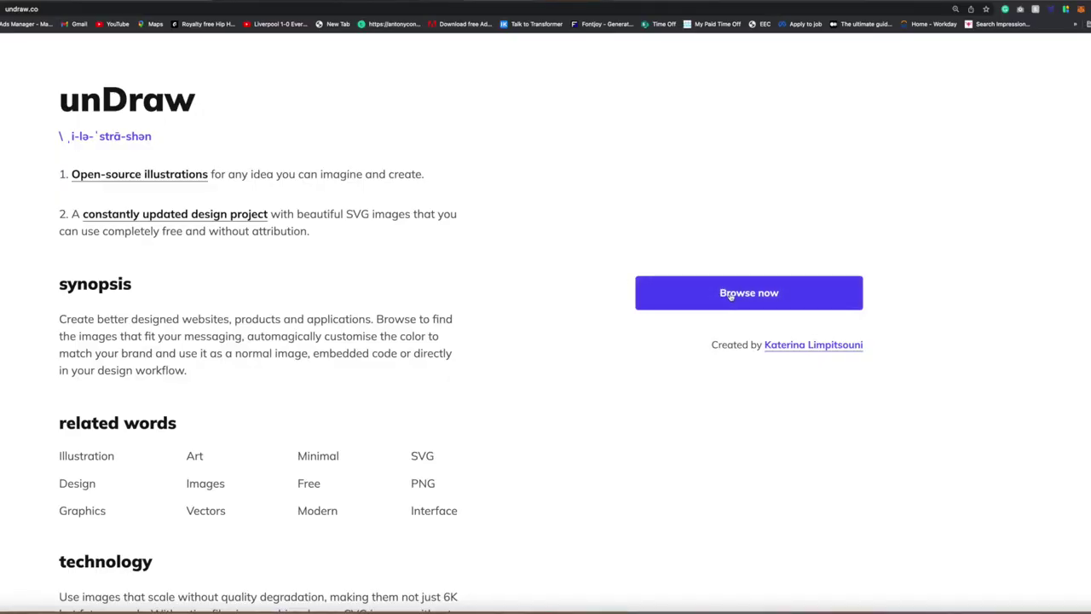
Browse the unDraw illustration library and open its search page.
click(732, 295)
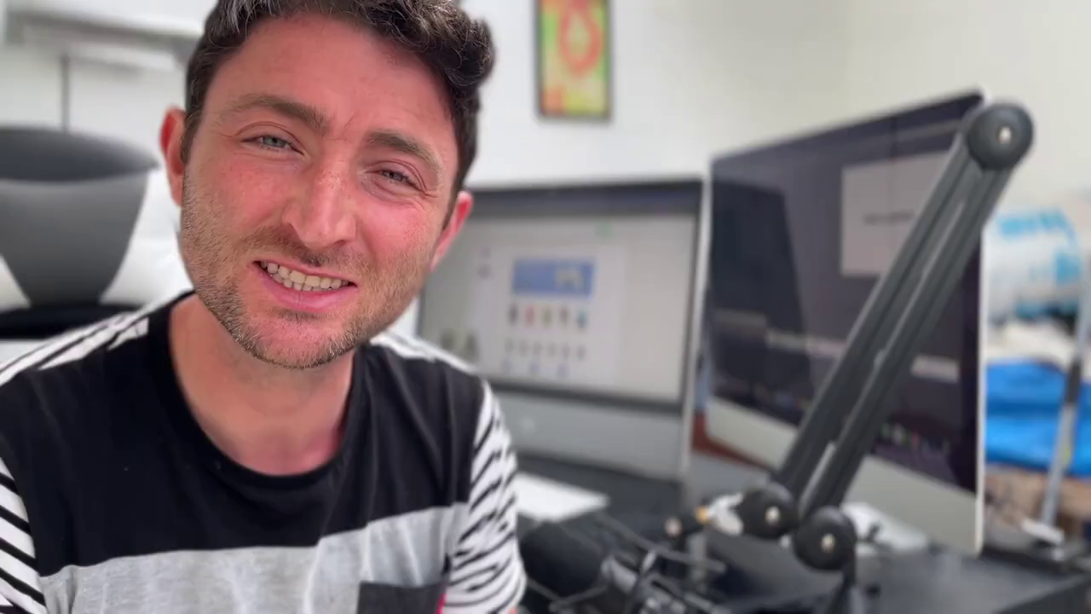
click(976, 98)
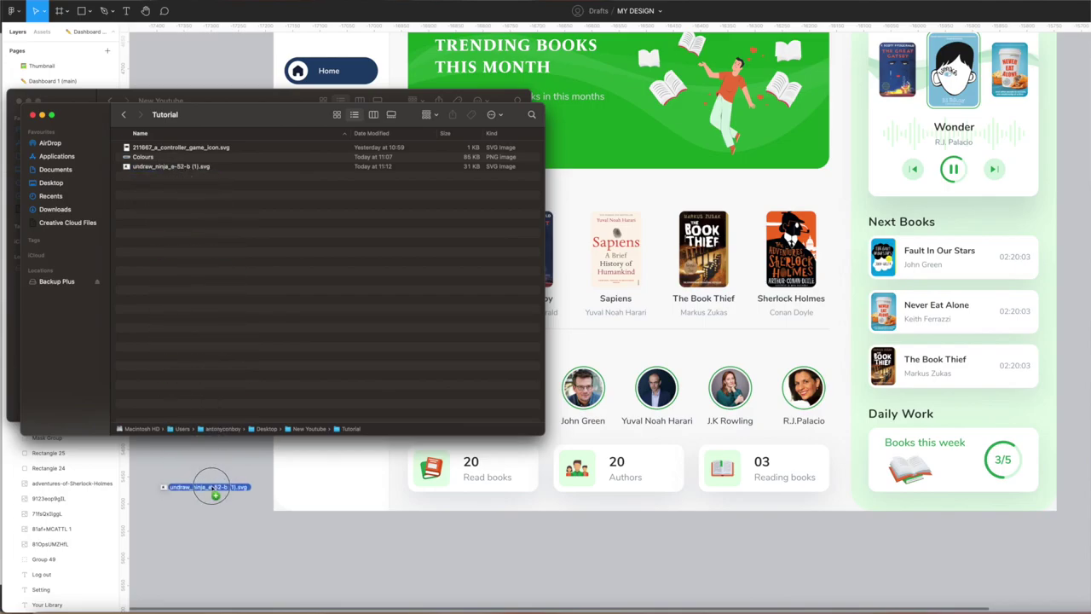
Import the ninja illustration, shrink it to fit the sidebar, and split it into parts.
drag(213, 487, 213, 490)
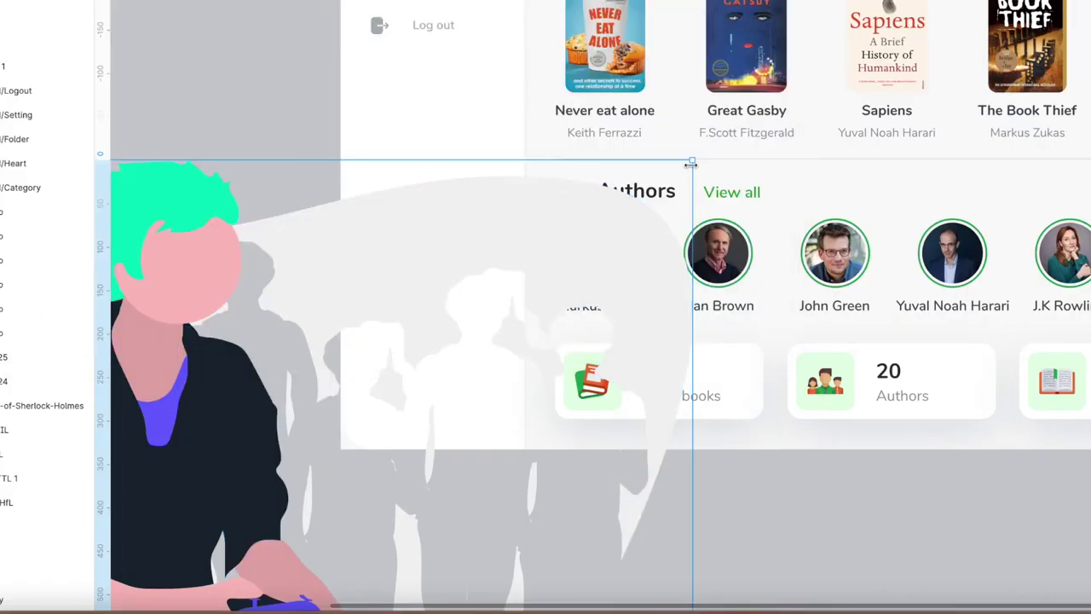
drag(691, 161, 282, 404)
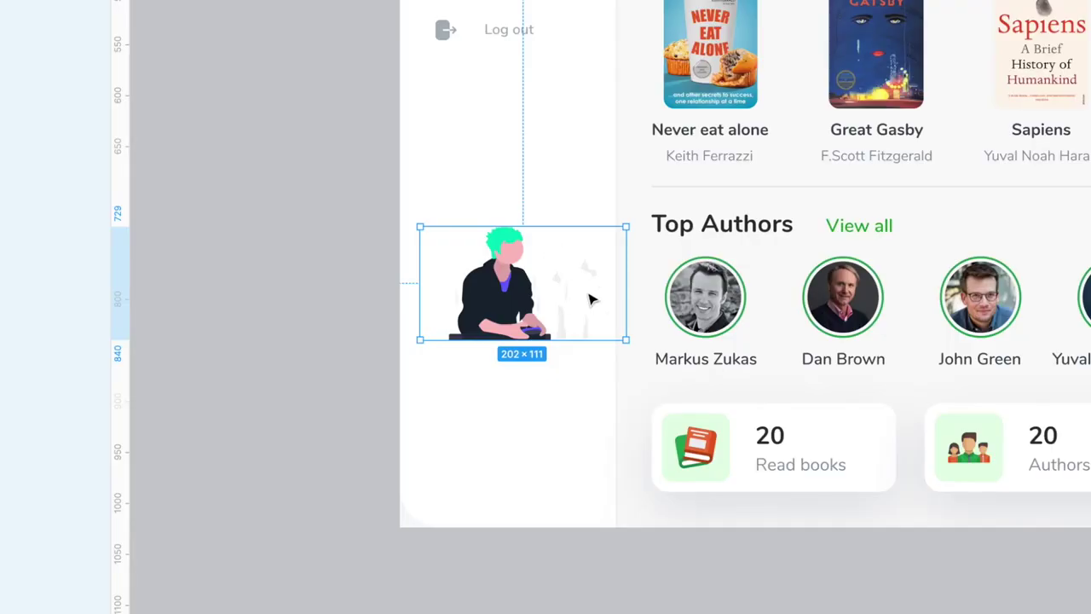
right_click(590, 276)
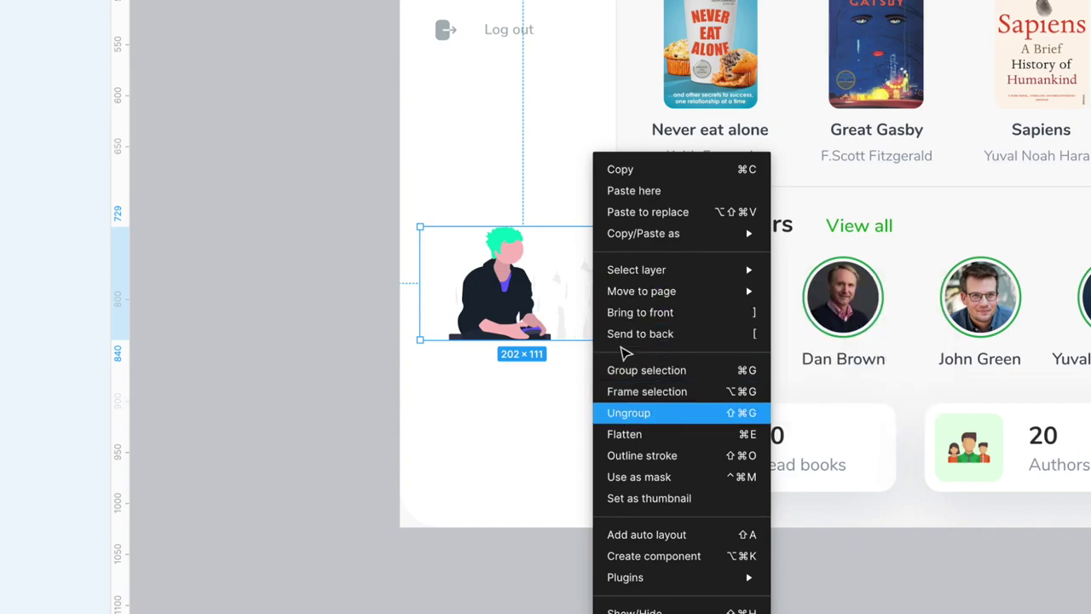
click(641, 413)
key(Escape)
Select the figure and replace its 01E7C0 teal and 6C63FF purple with palette colours.
click(602, 314)
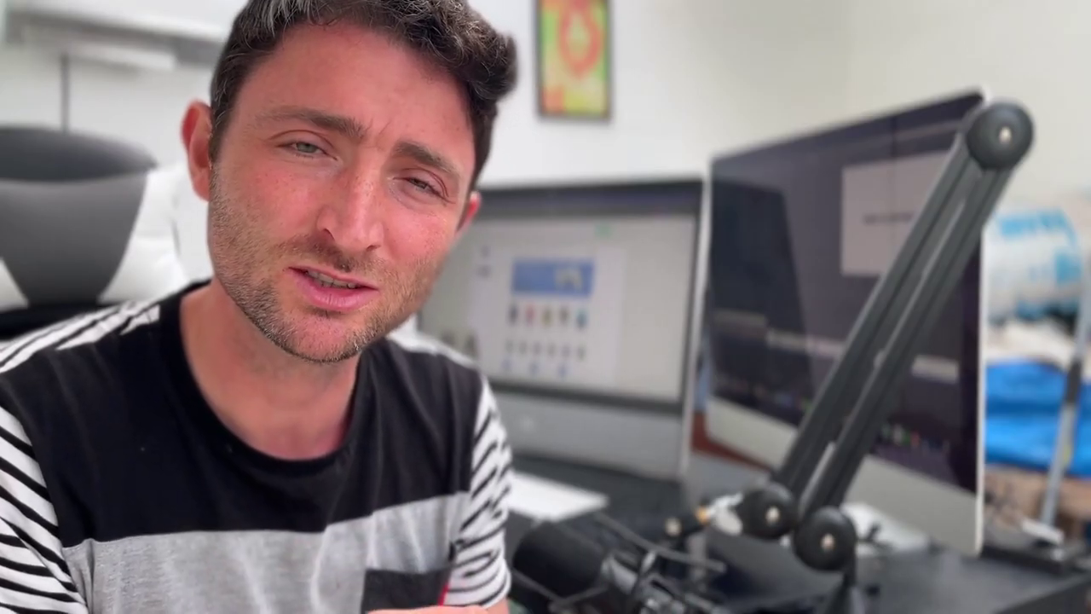
click(608, 213)
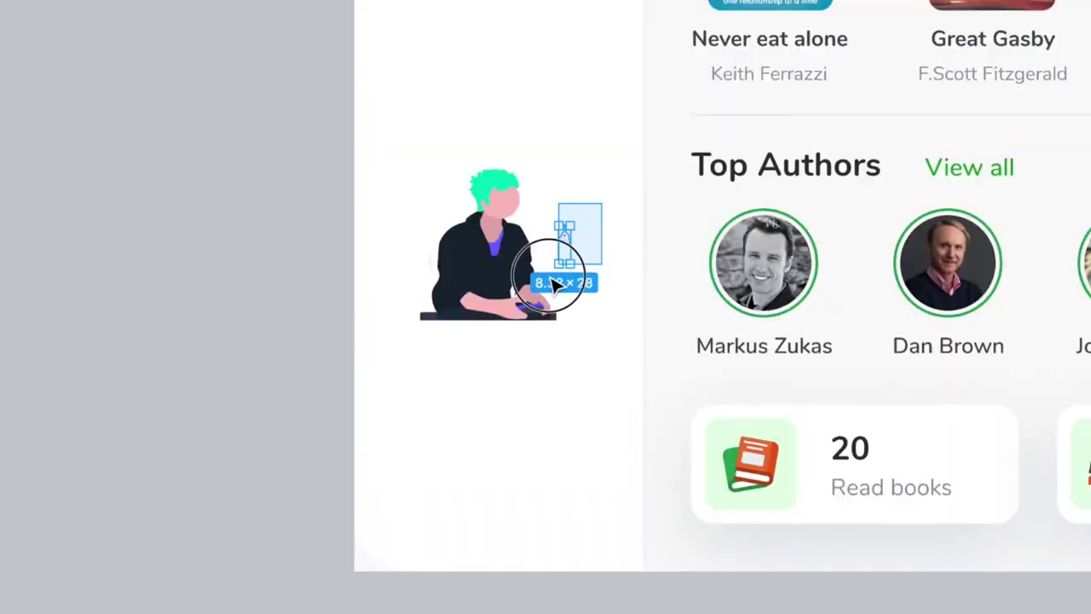
click(546, 294)
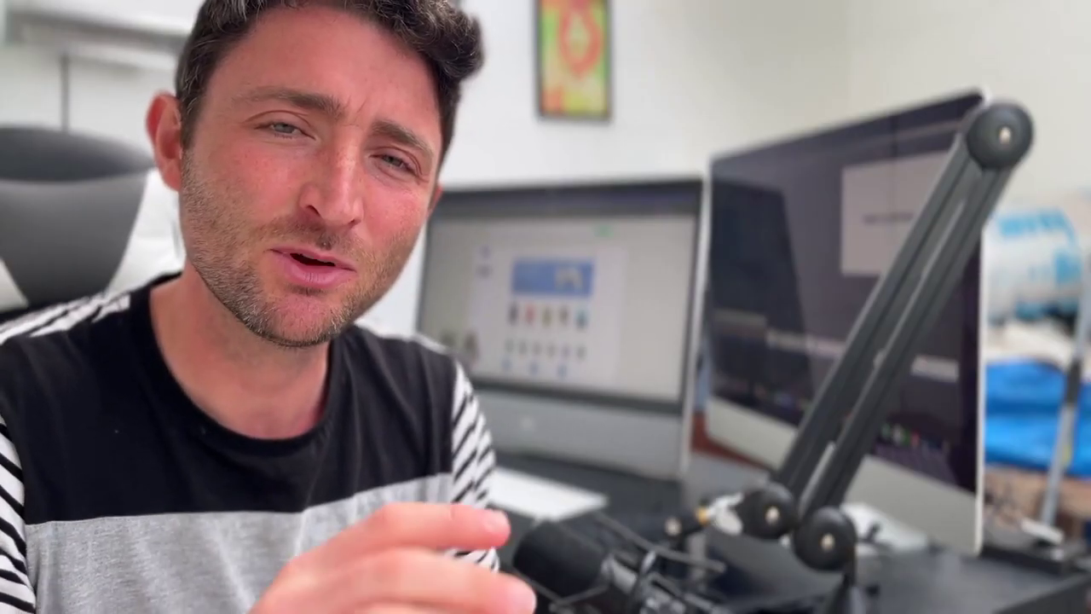
click(544, 200)
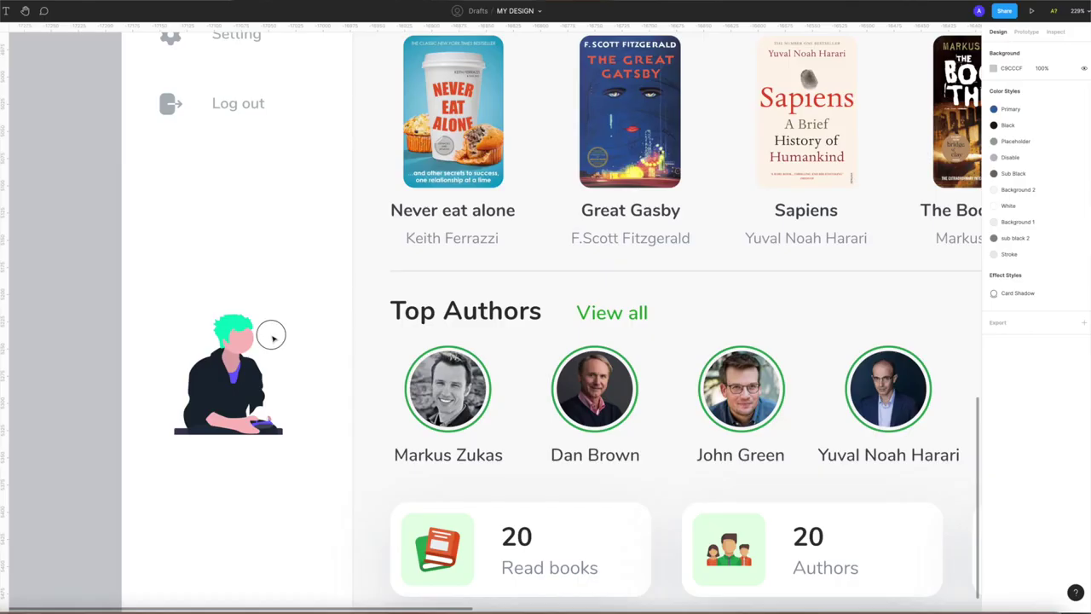
drag(310, 298, 152, 467)
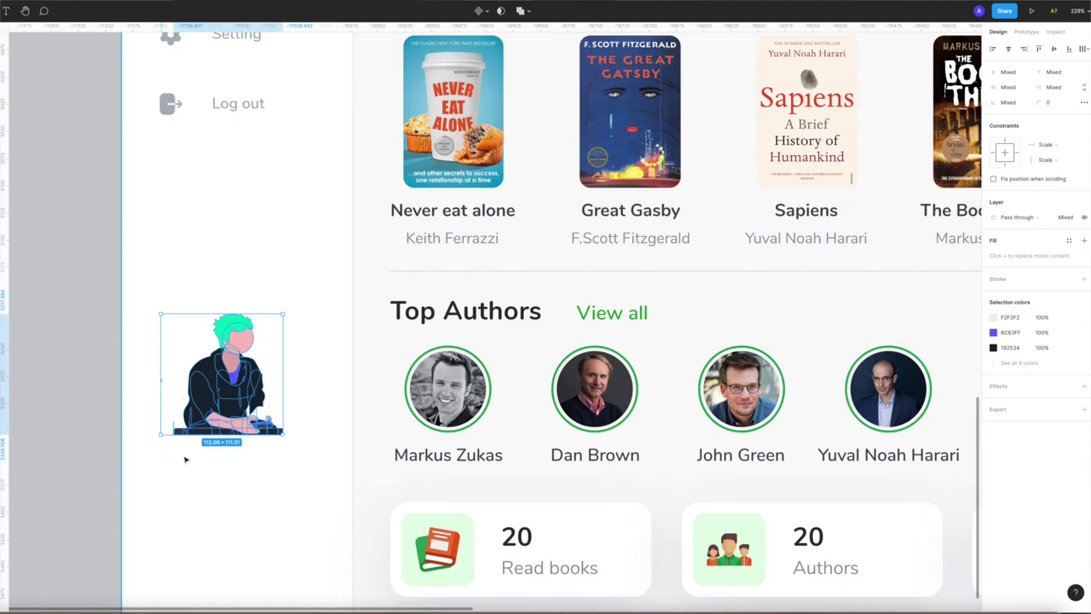
click(185, 480)
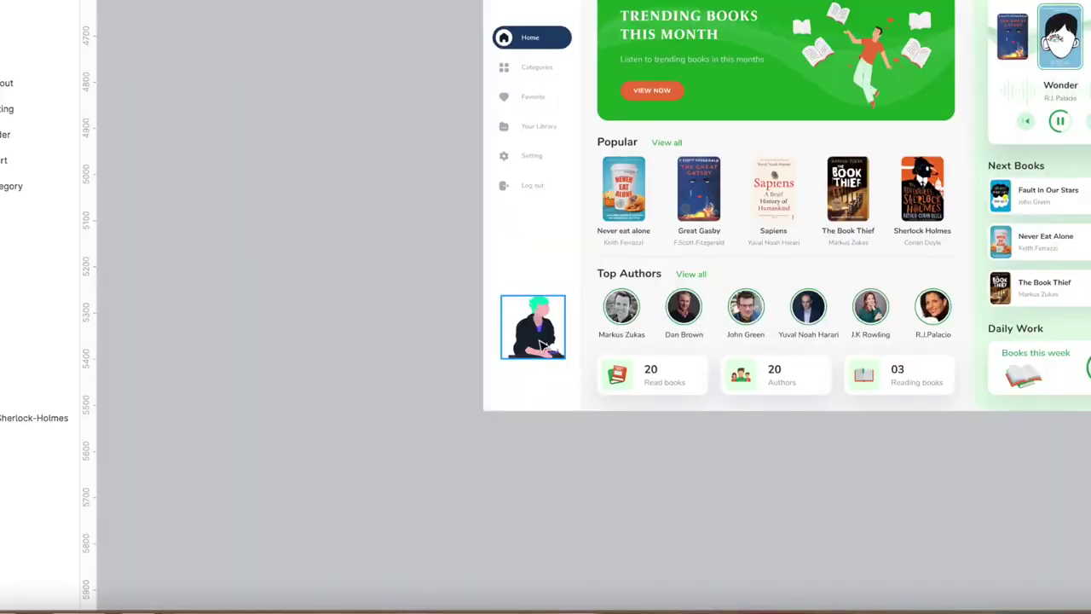
click(539, 309)
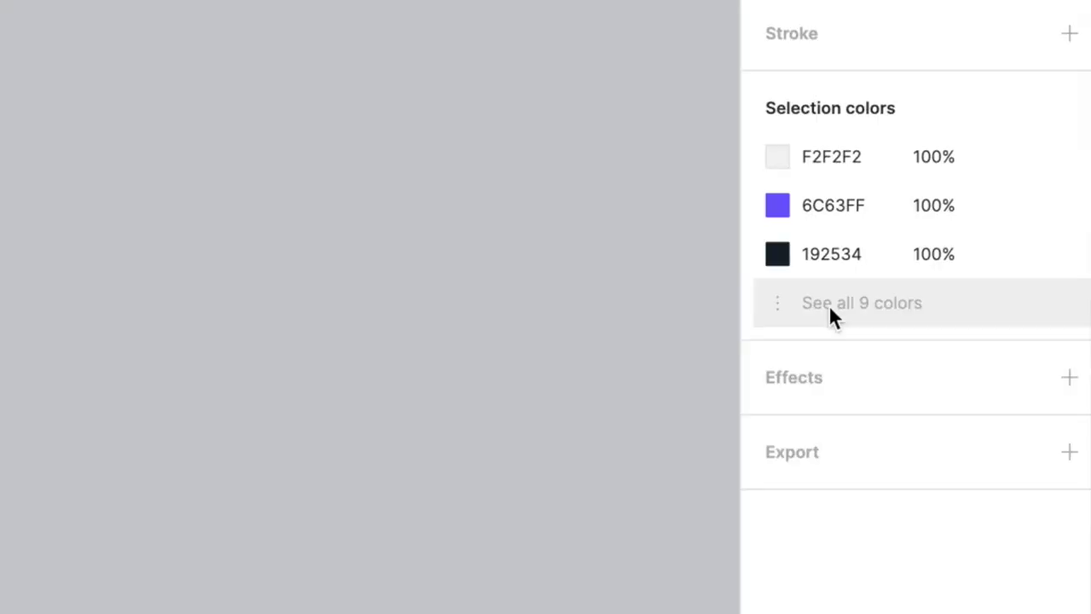
click(957, 253)
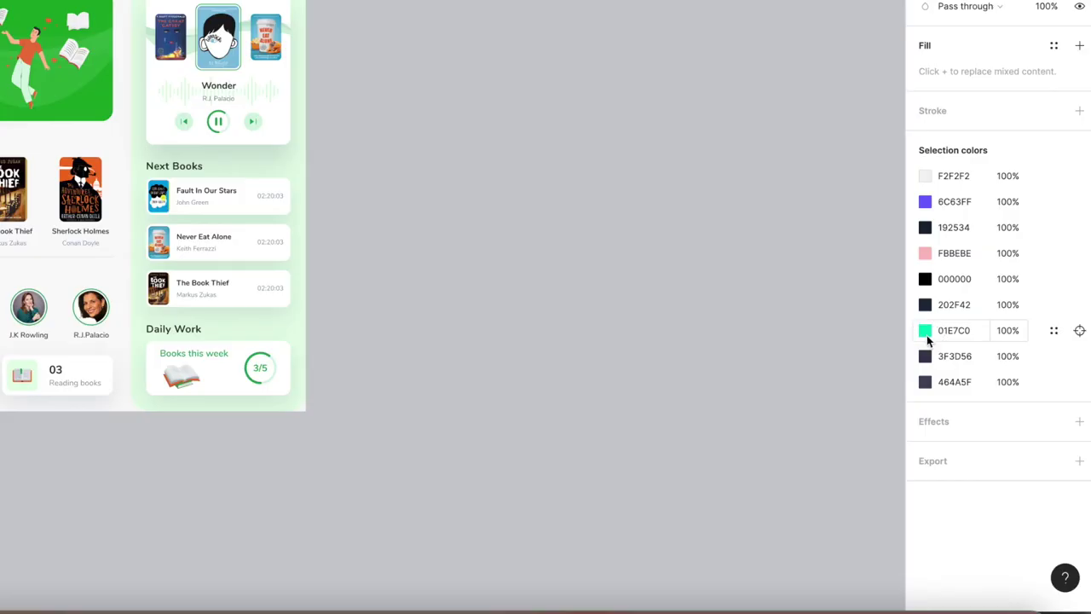
click(925, 330)
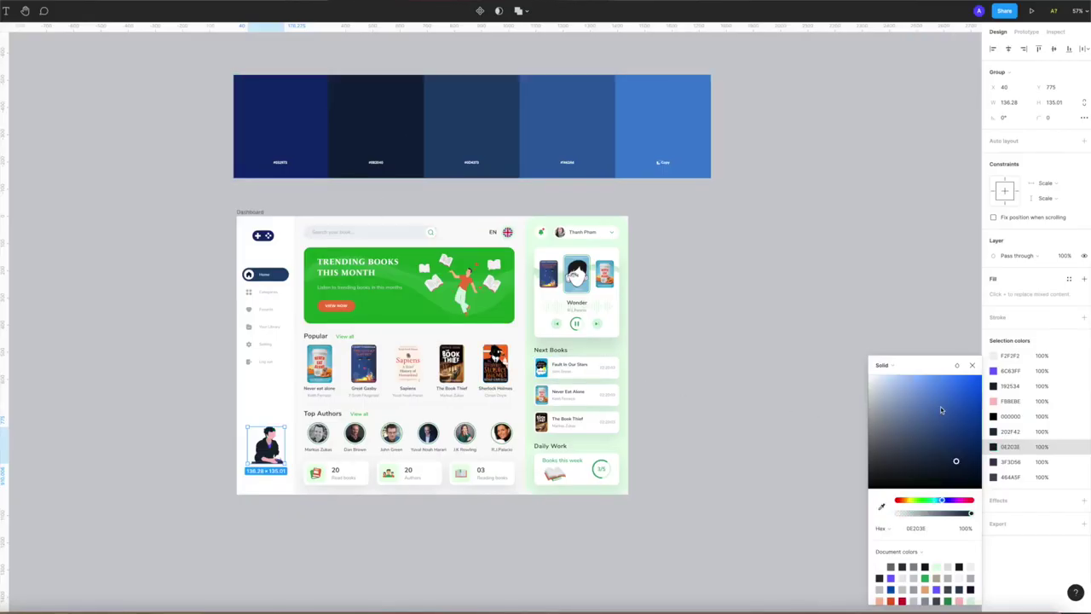
click(993, 372)
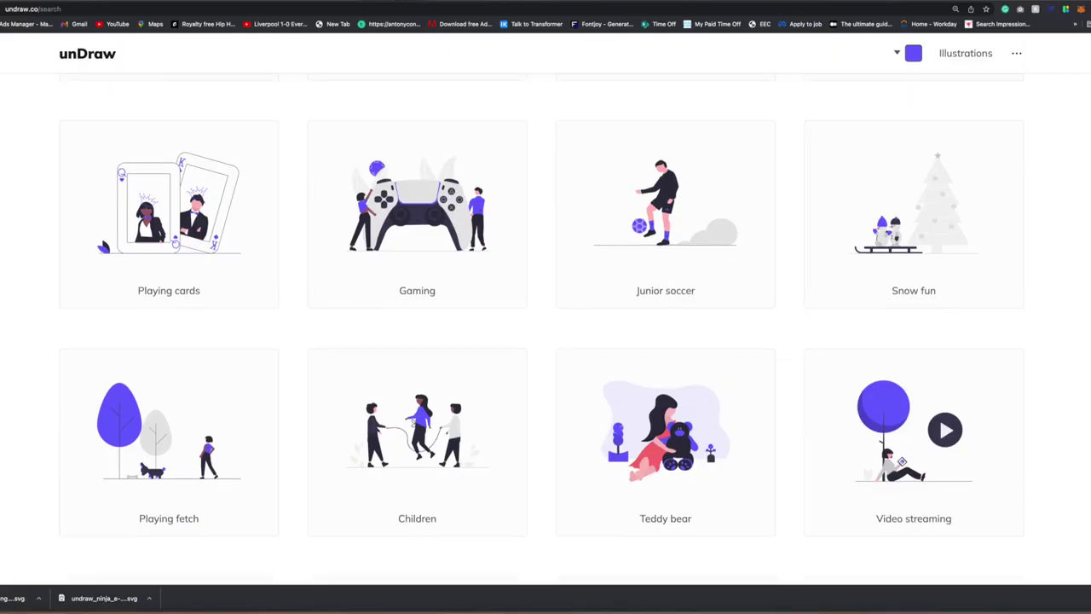
scroll(947, 229, down, 1)
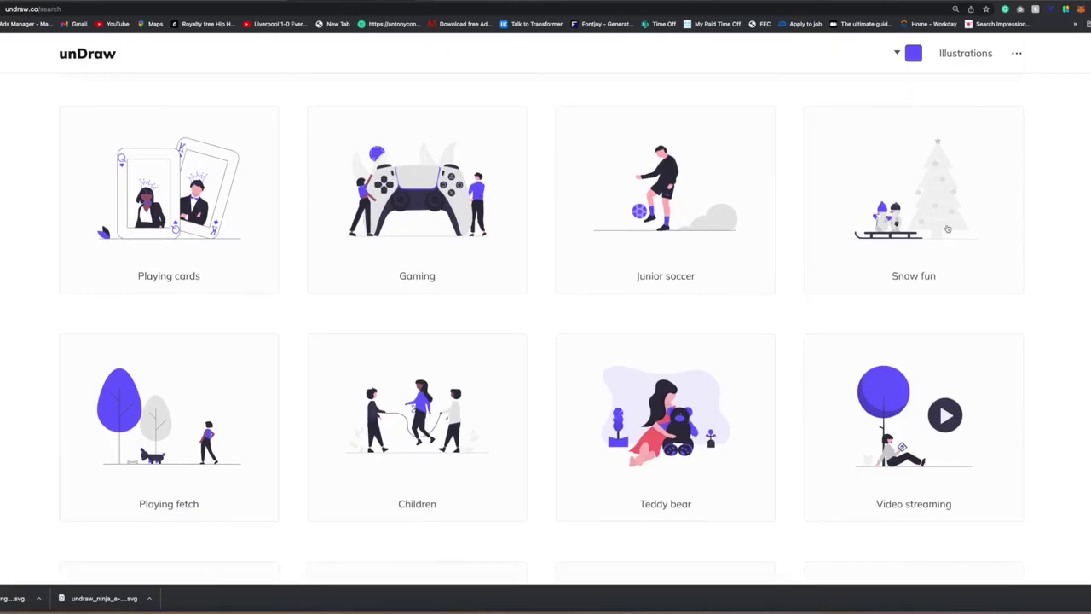
Download unDraw's Gaming illustration and place it on the green banner.
click(485, 243)
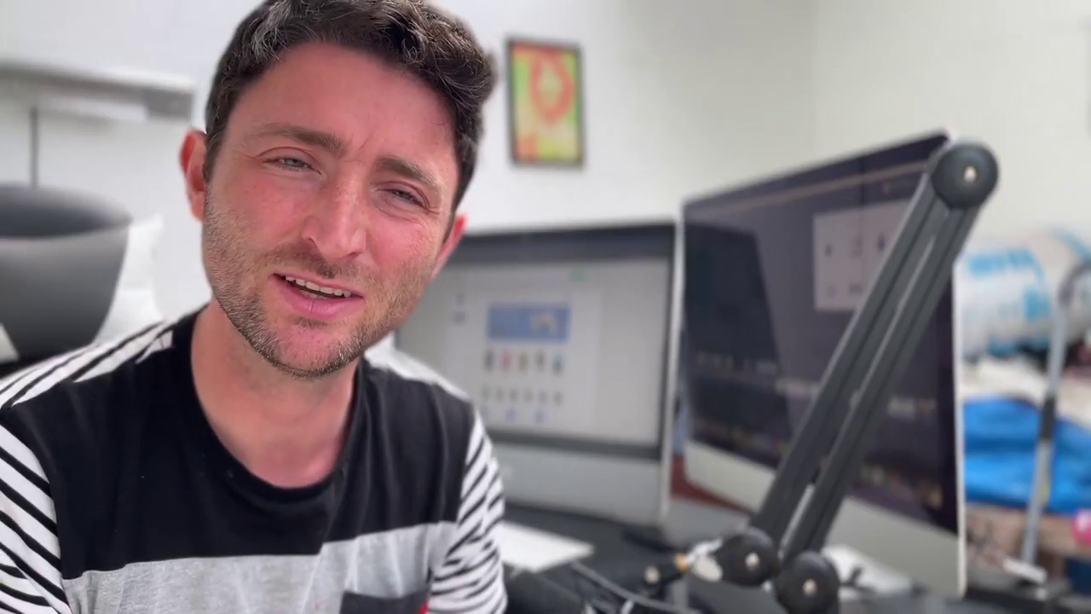
drag(189, 203, 460, 189)
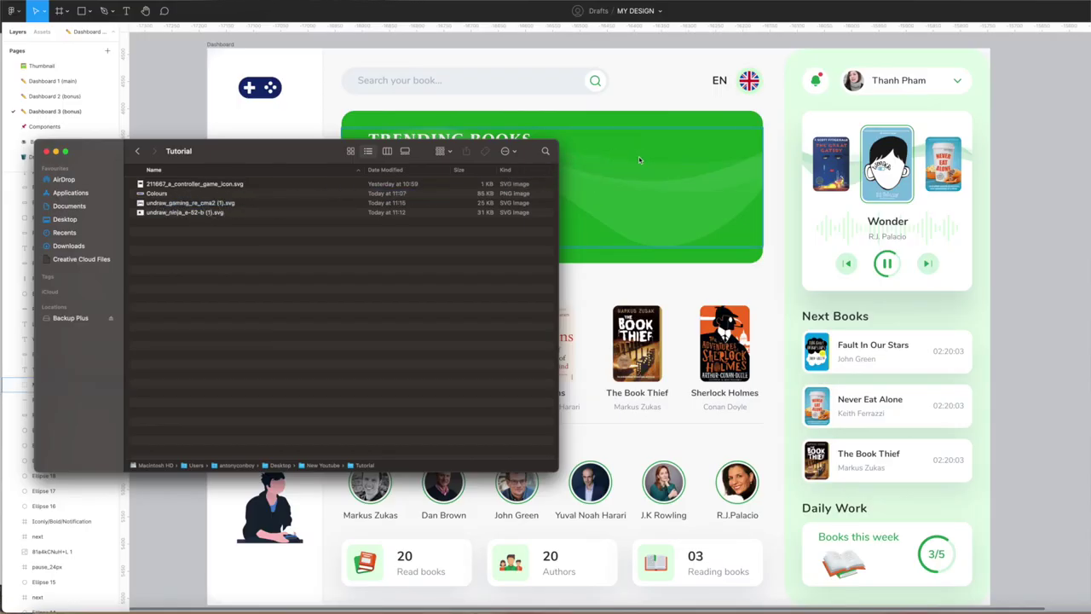
drag(639, 159, 641, 162)
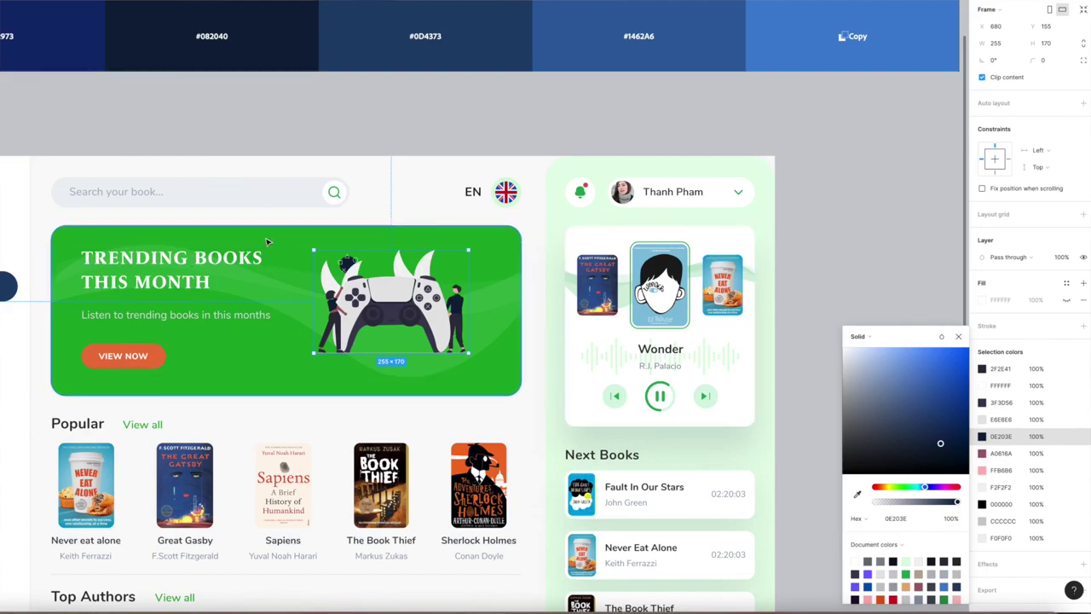
key(Escape)
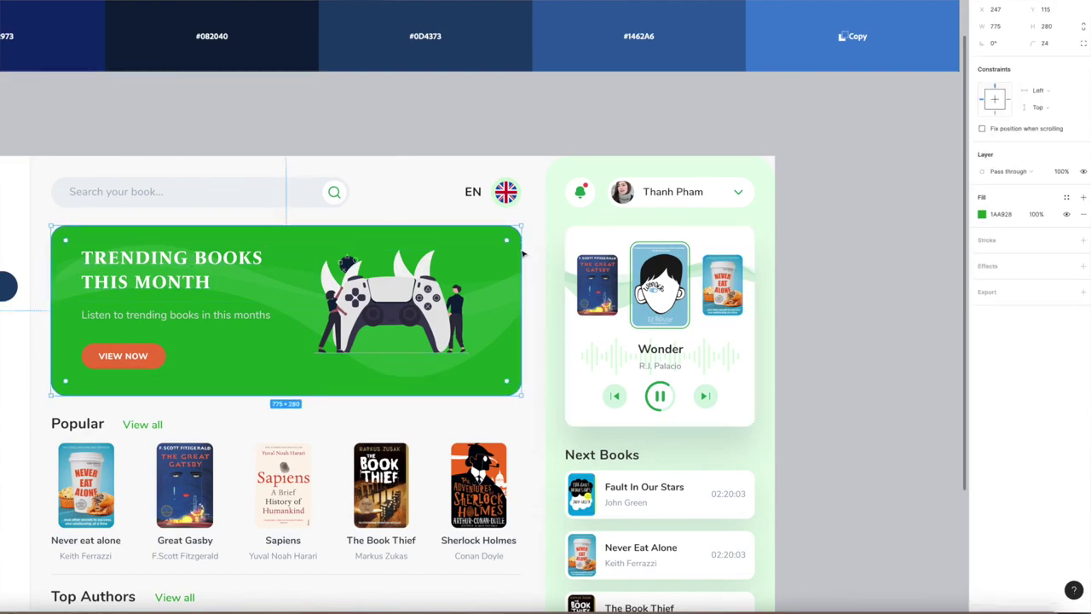
Fill the banner with the palette's blue using the eyedropper.
click(982, 214)
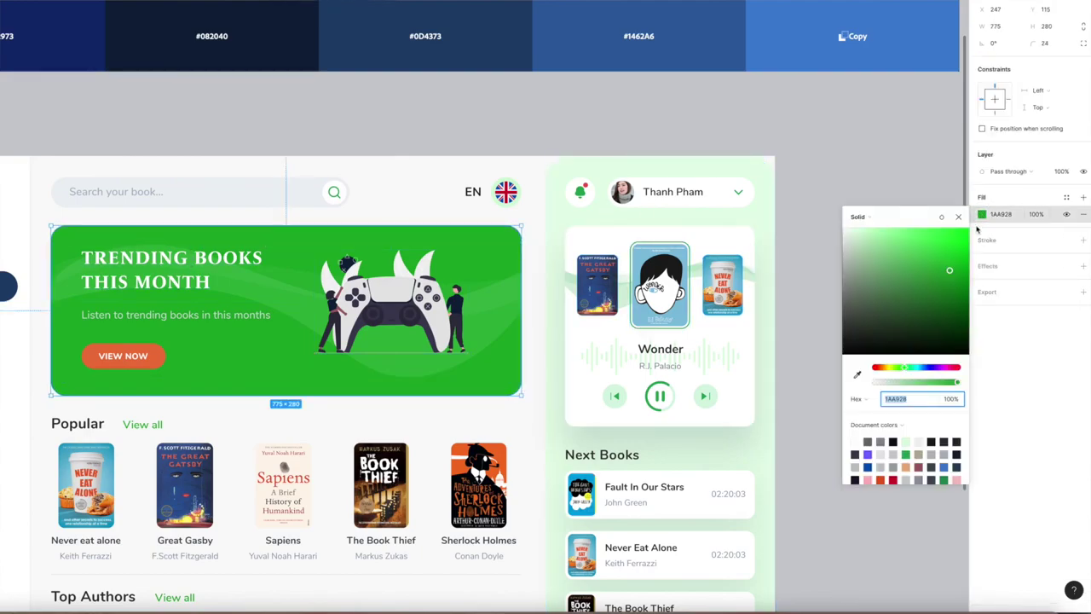
click(858, 376)
click(802, 19)
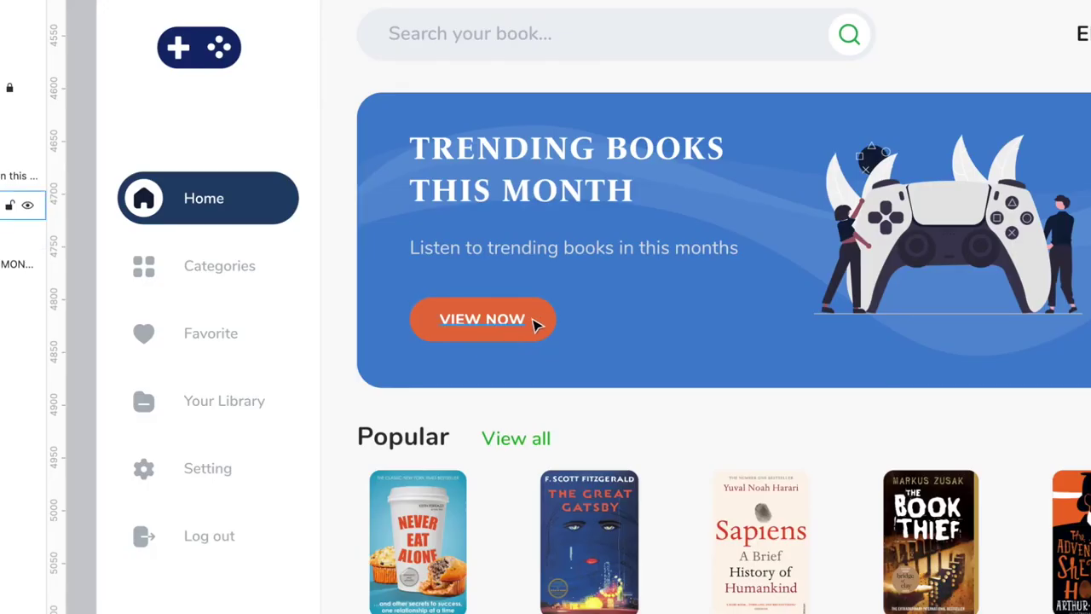
Make the VIEW NOW button navy with a colour sampled from the palette.
click(549, 318)
click(993, 256)
click(881, 400)
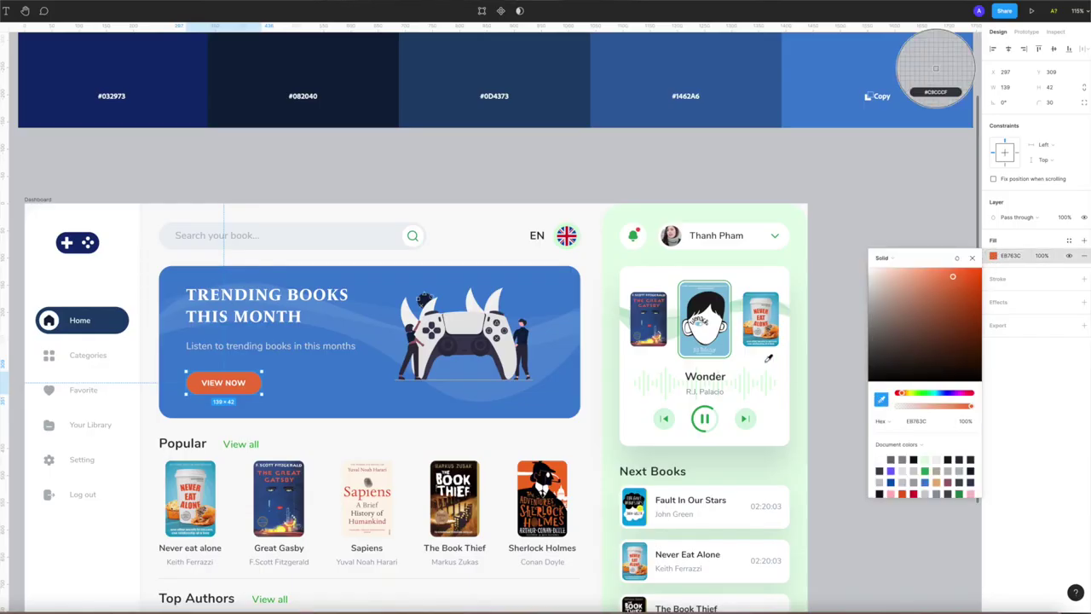
click(376, 94)
click(371, 182)
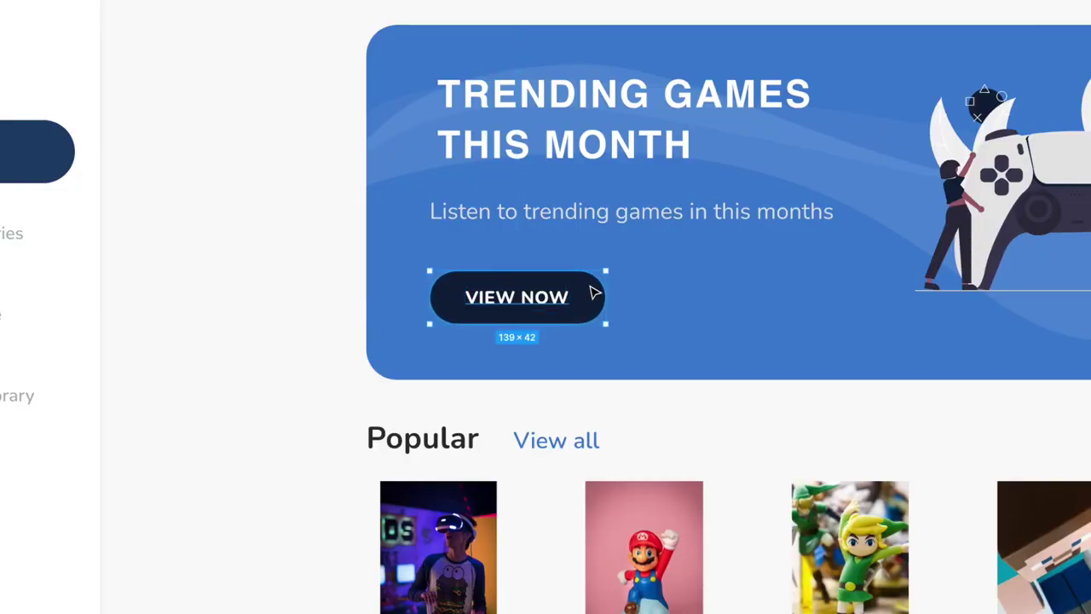
click(544, 256)
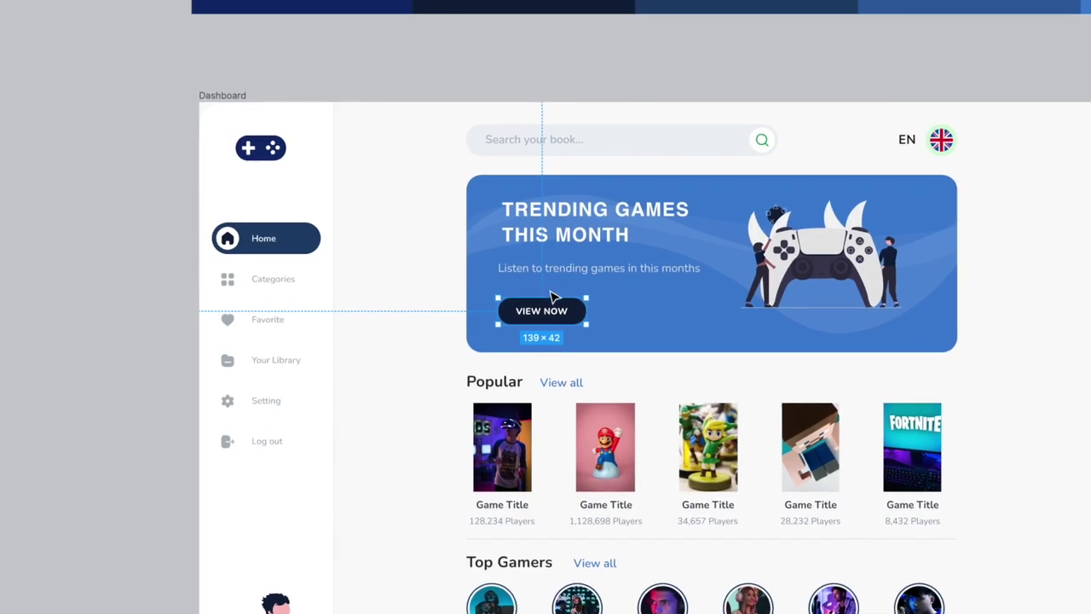
Duplicate VIEW NOW above the dashboard, wrap the copy in Frame 1 and recolour it lighter blue.
drag(548, 317, 603, 62)
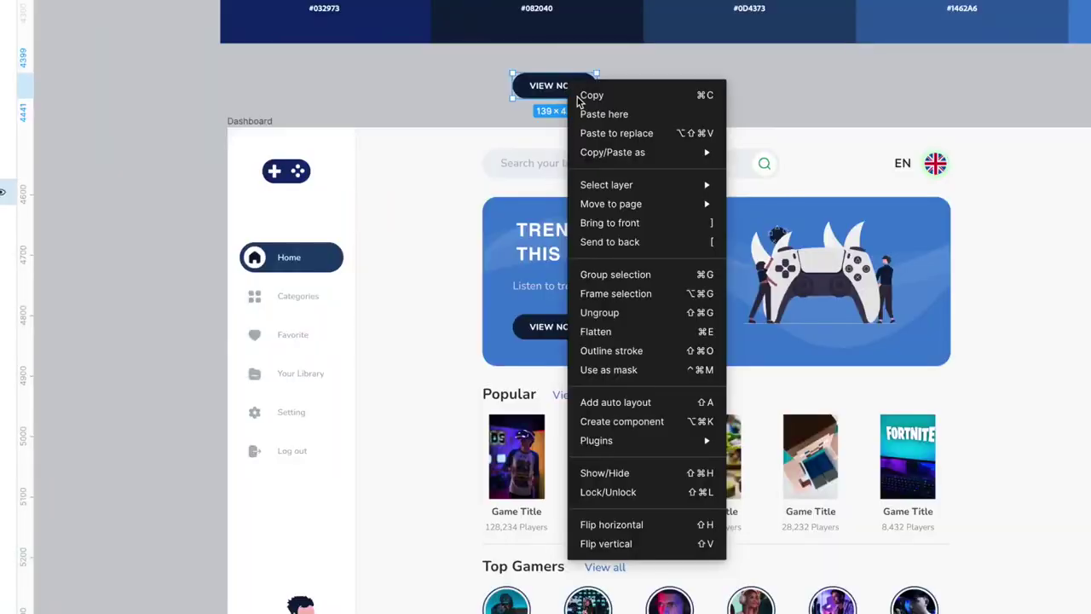
mouse_move(602, 213)
click(610, 293)
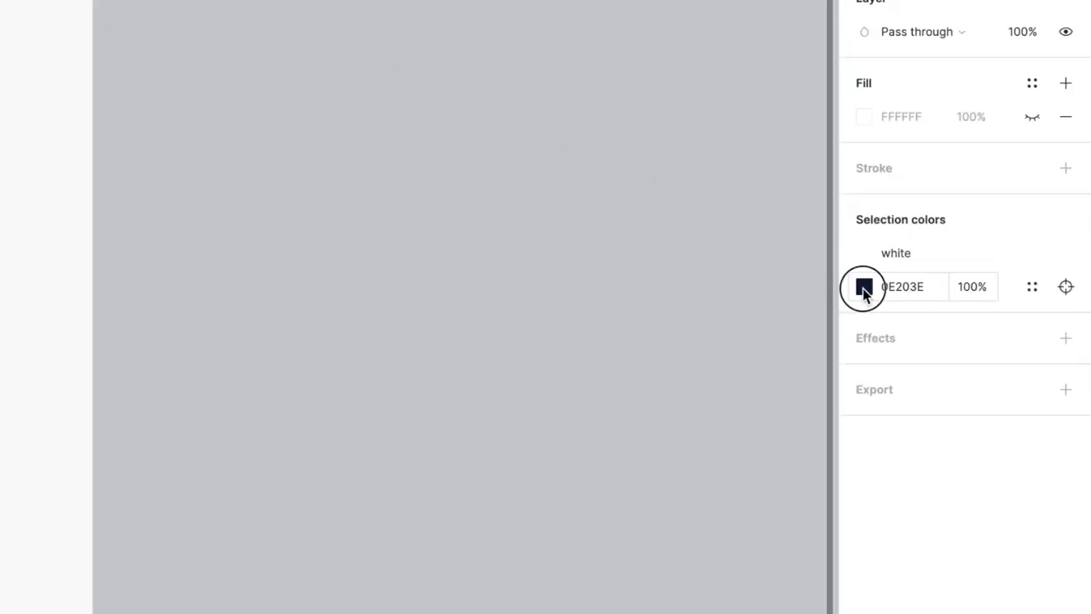
click(864, 288)
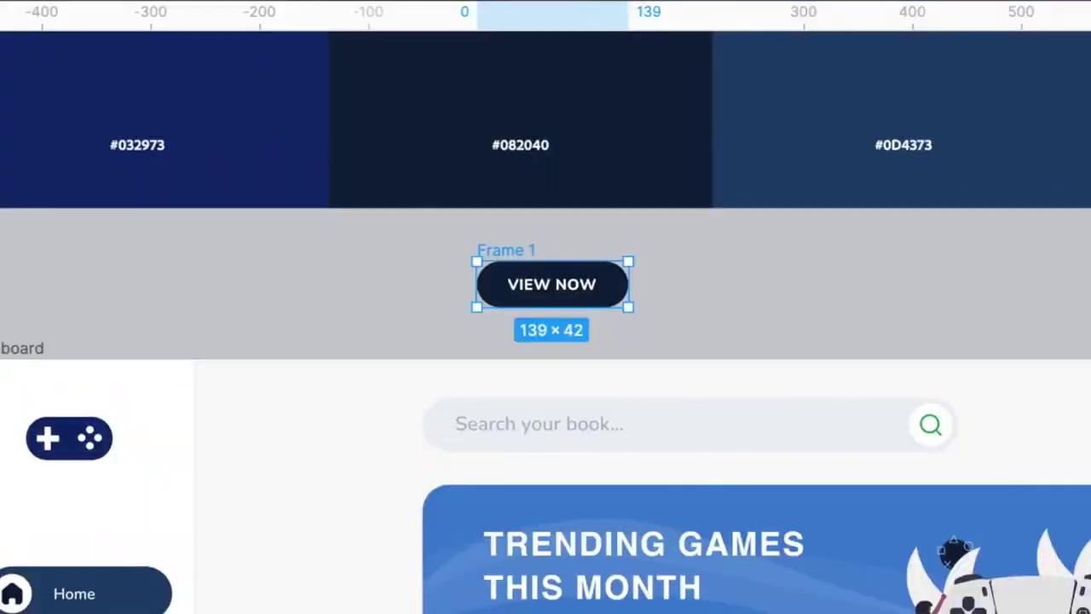
click(621, 60)
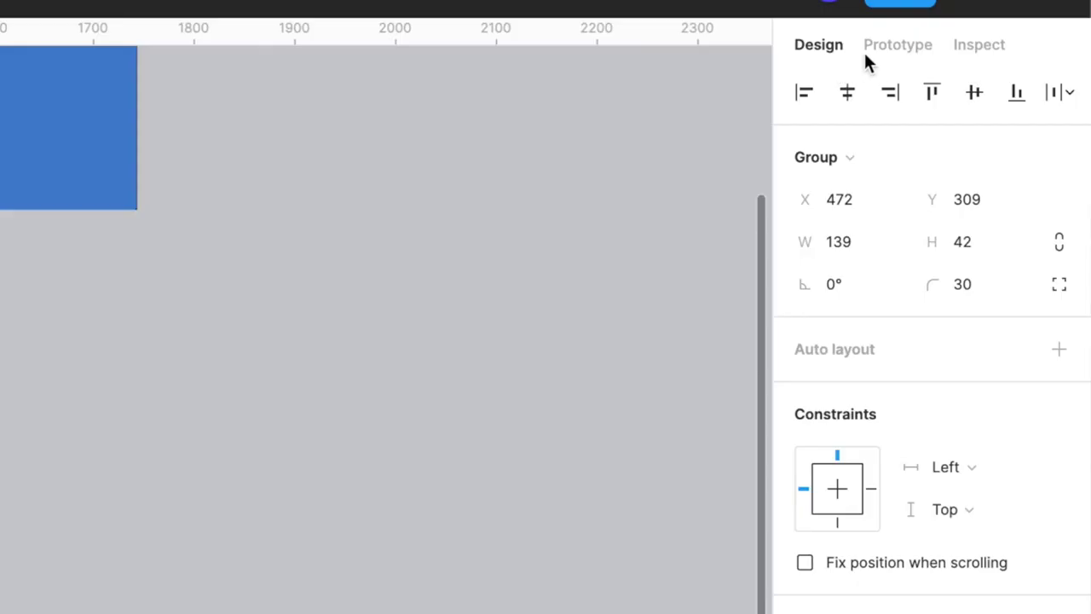
Link VIEW NOW to Frame 1 with While hovering, Open overlay, positioned Manually.
click(907, 46)
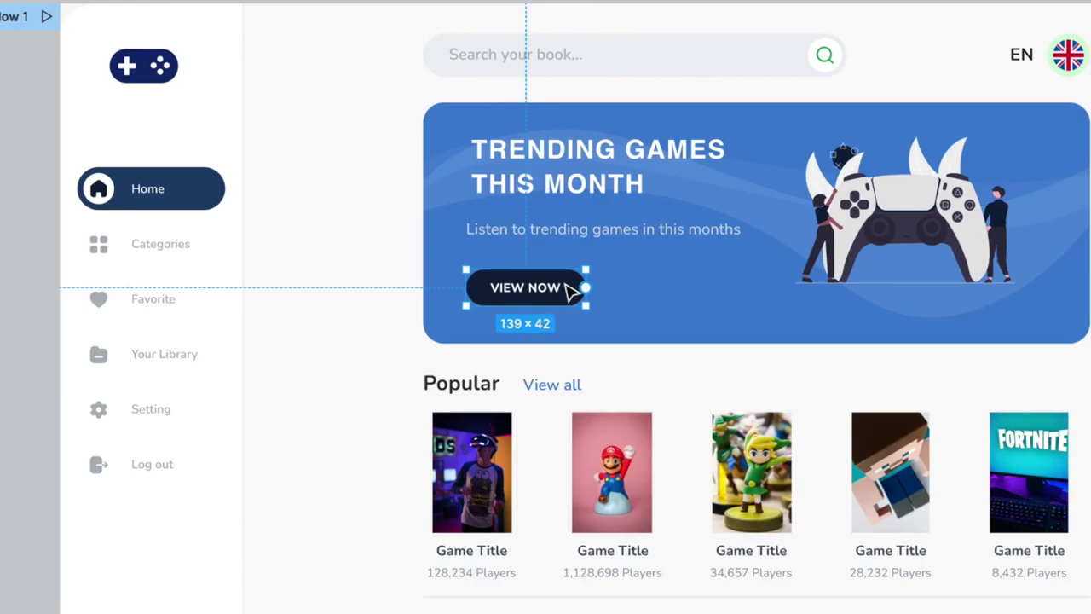
drag(586, 288, 542, 0)
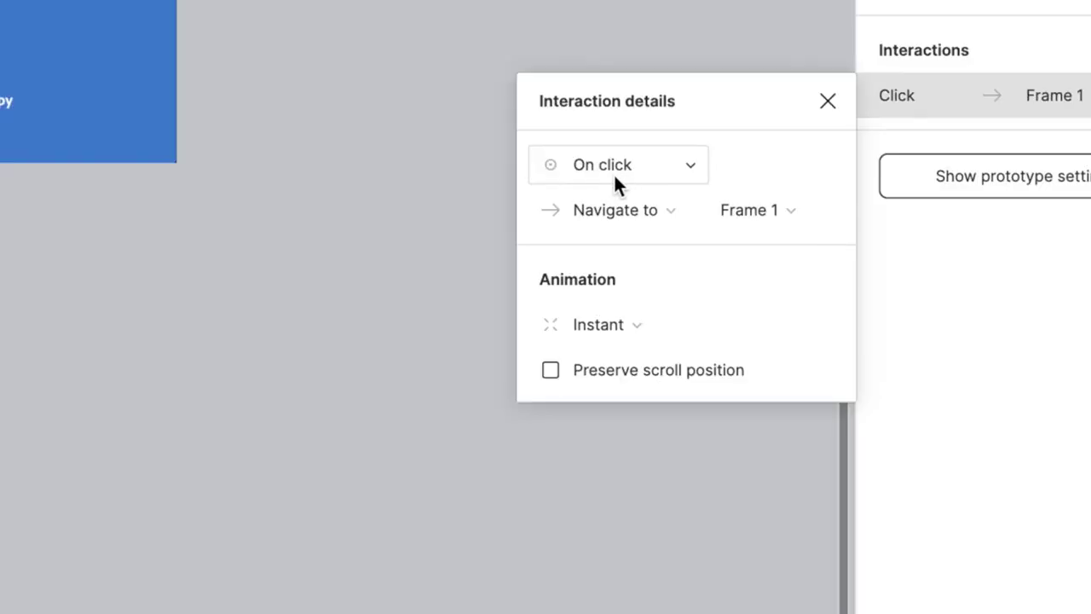
click(614, 173)
click(634, 232)
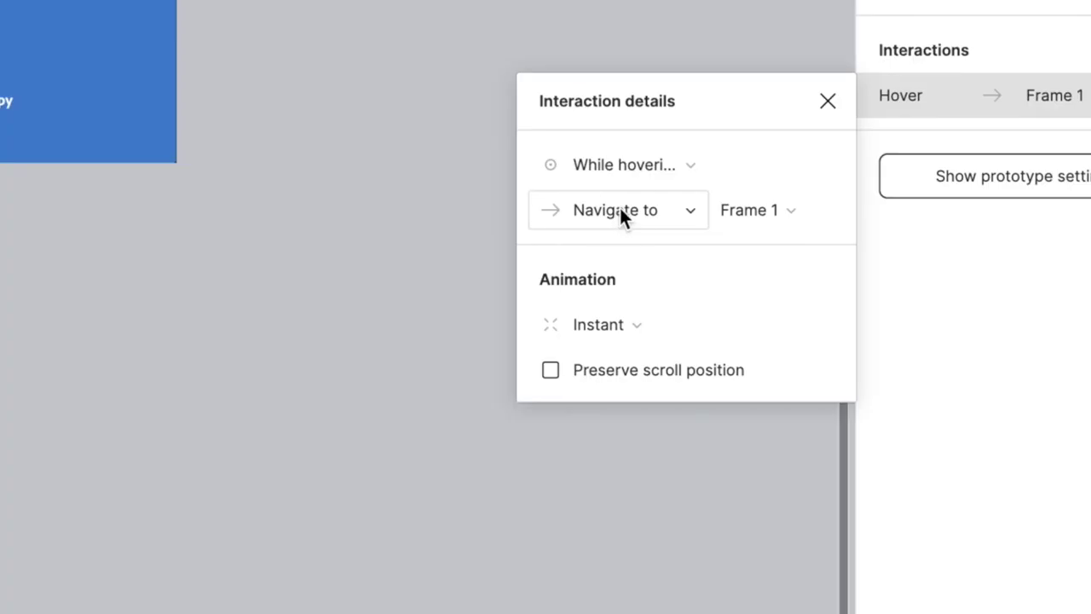
click(620, 211)
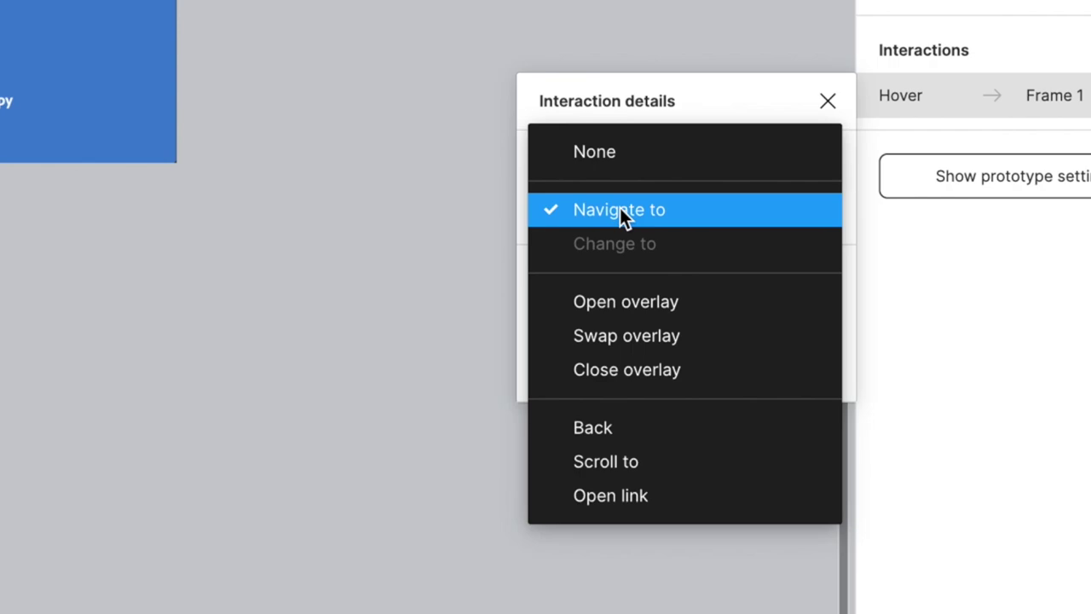
click(611, 305)
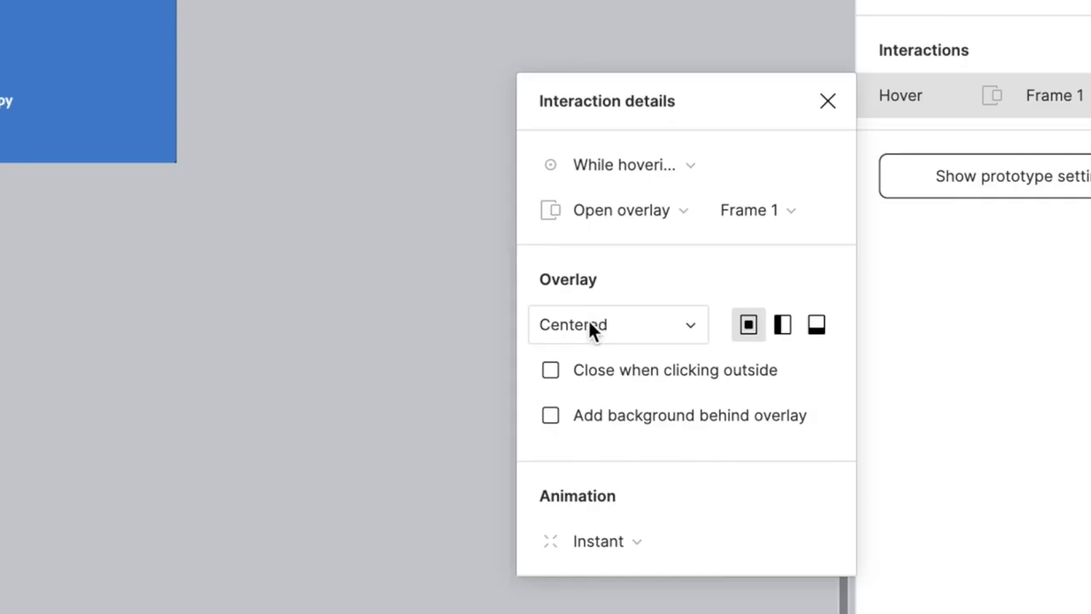
click(590, 324)
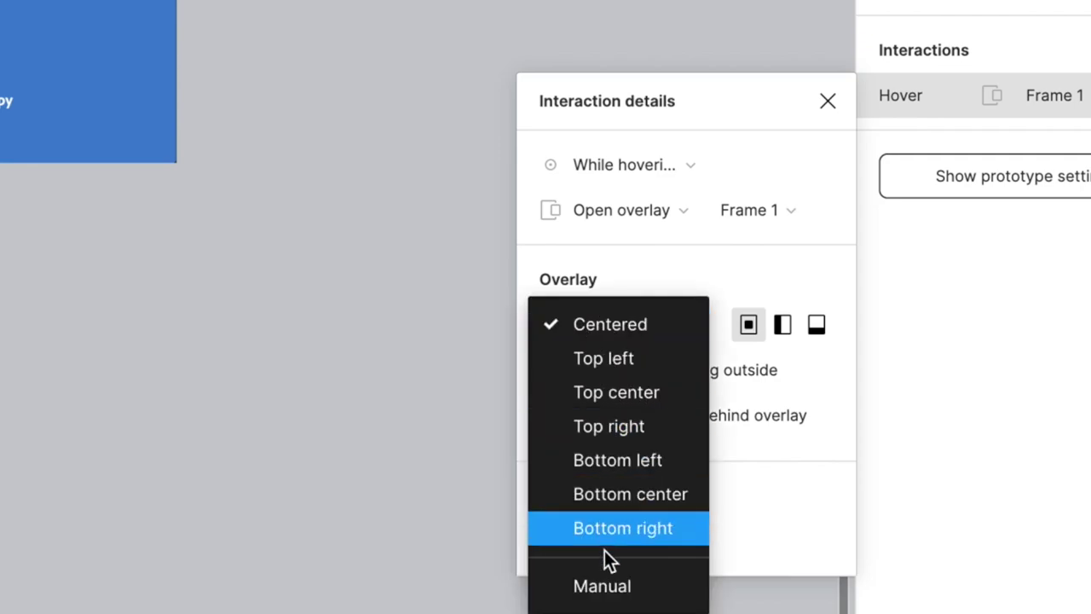
click(602, 586)
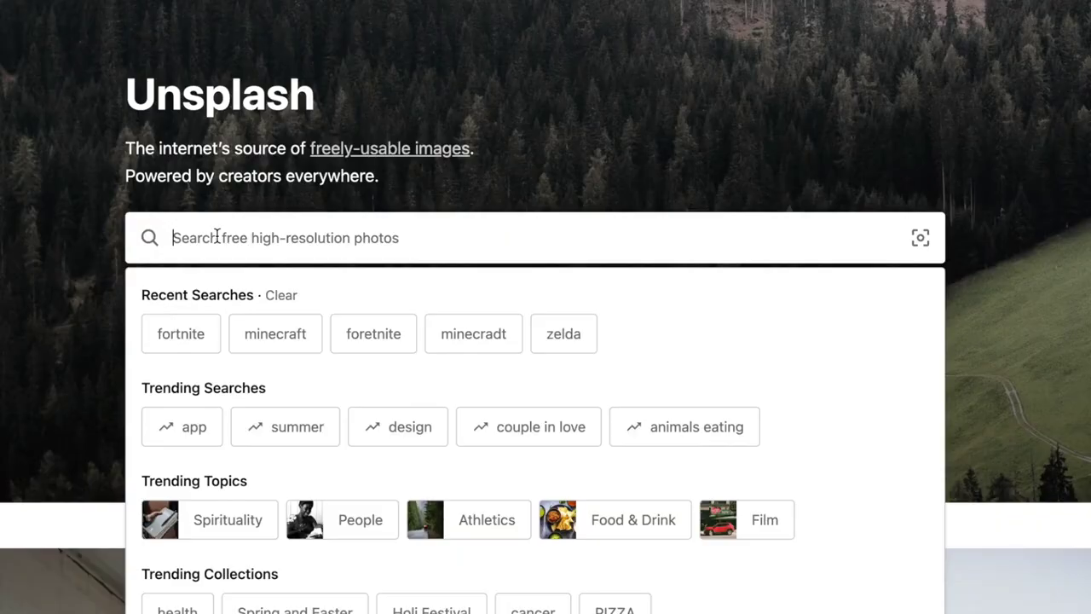
Search Unsplash for gaming and paste a photo as the Never Eat Alone cover fill.
text(gam)
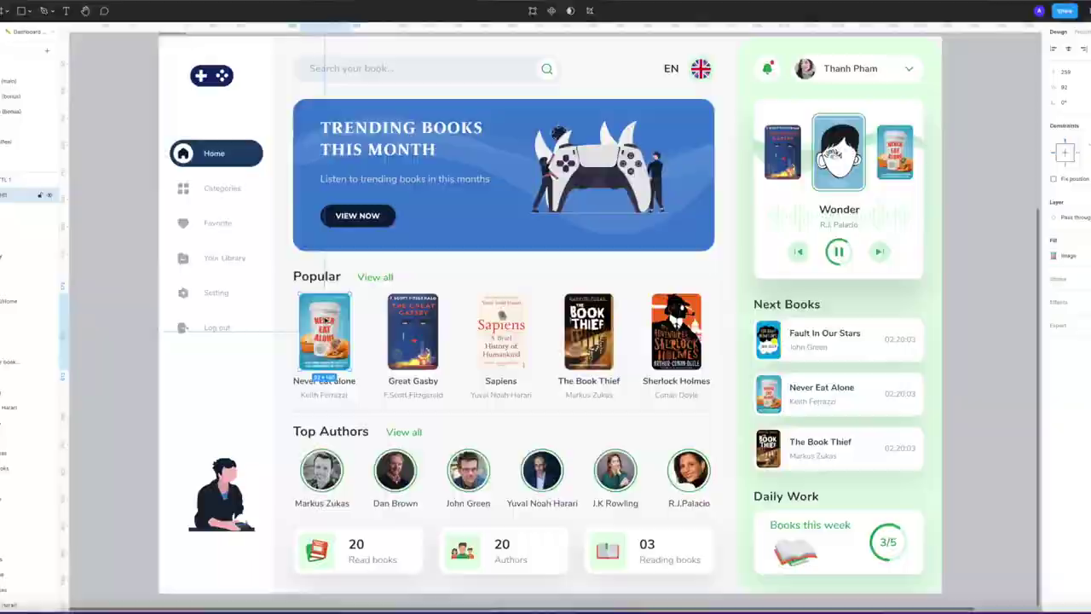
key(ctrl+v)
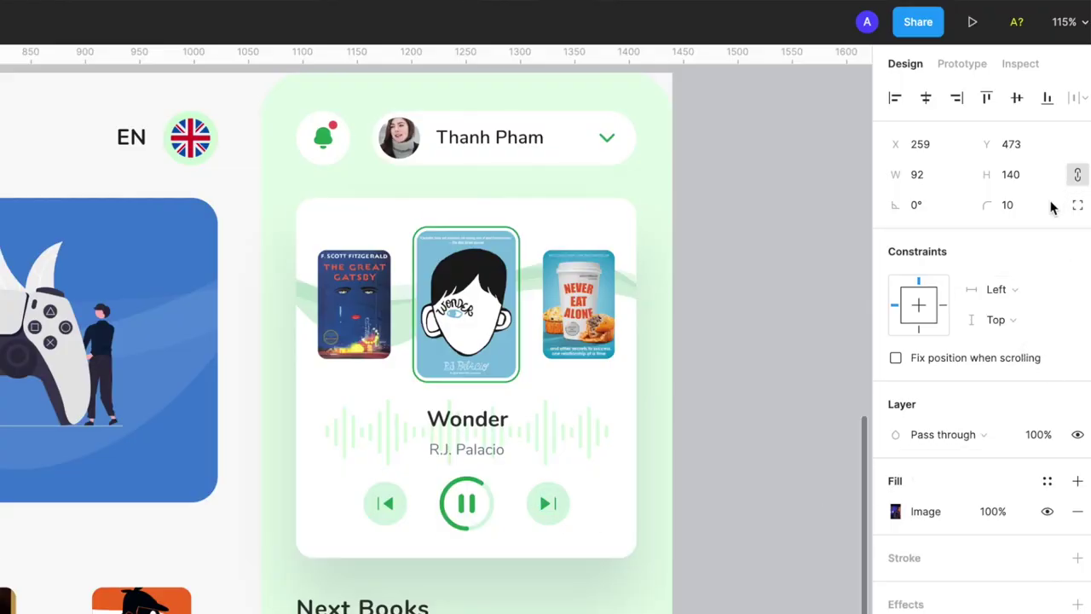
Give the cover photo a corner radius of 10 and select the Never eat alone title for rewriting.
click(1026, 207)
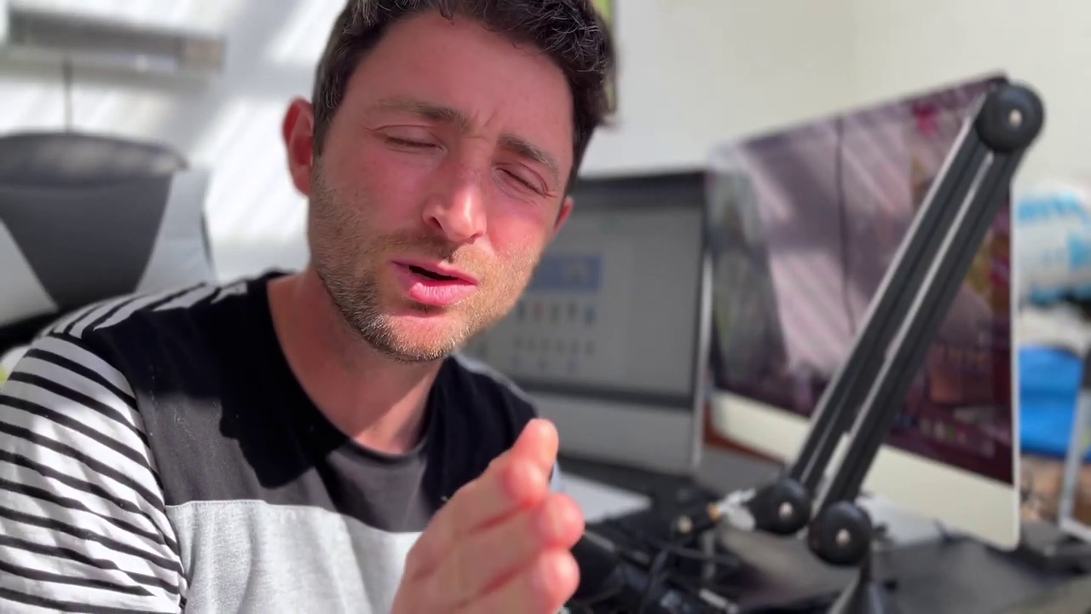
double_click(551, 372)
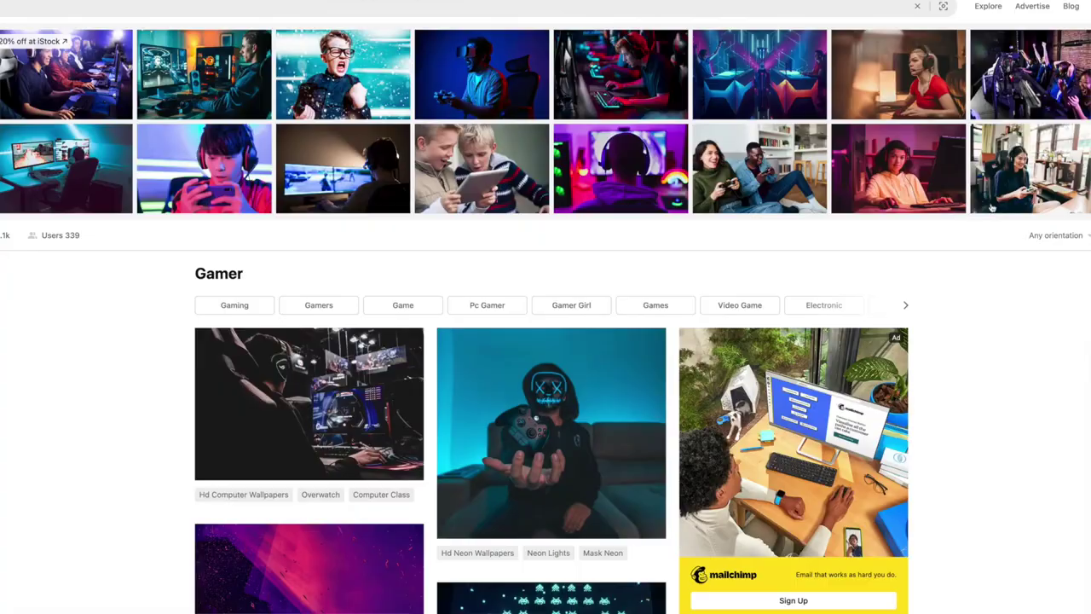
Open the neon-mask gamer photo on Unsplash, then delete the Read books card icon.
click(597, 450)
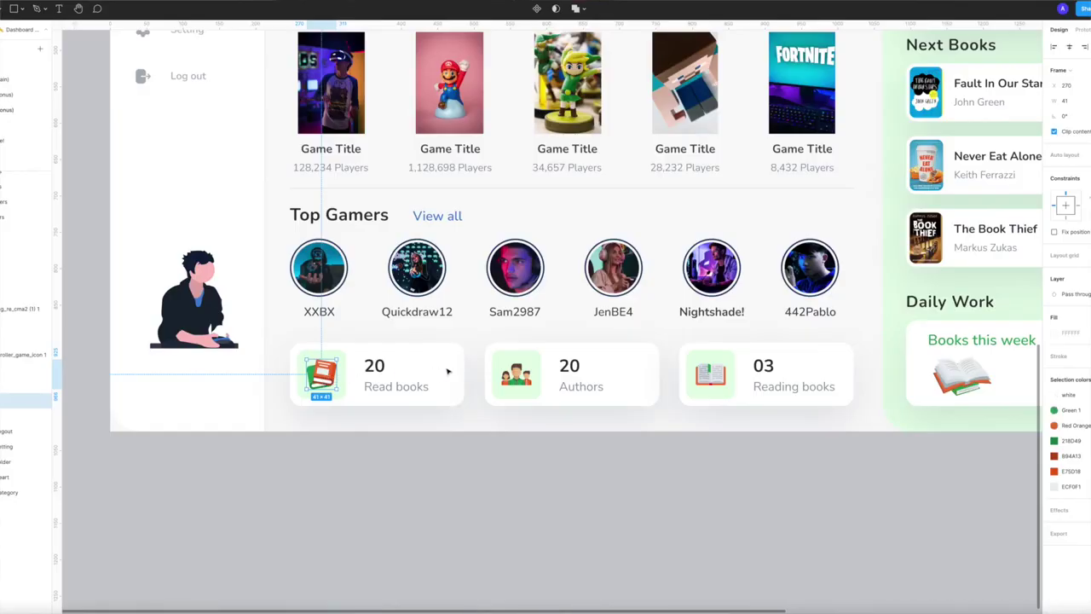
key(Delete)
Replace the Authors card icon, shrink the Twitch logo onto the Read books card and adjust its colour opacity.
click(516, 372)
key(Delete)
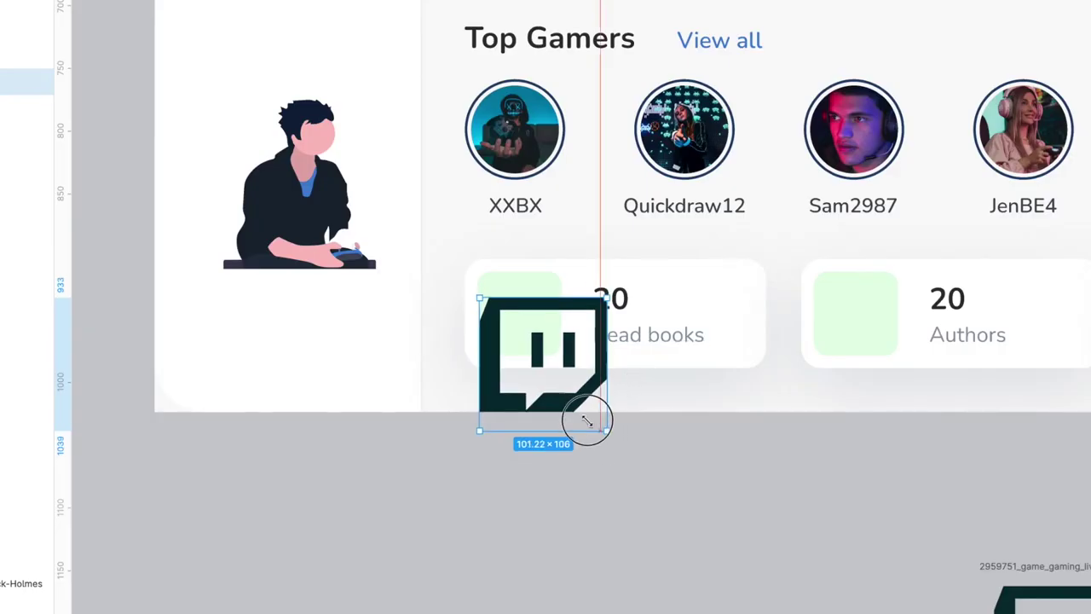
drag(587, 421, 563, 399)
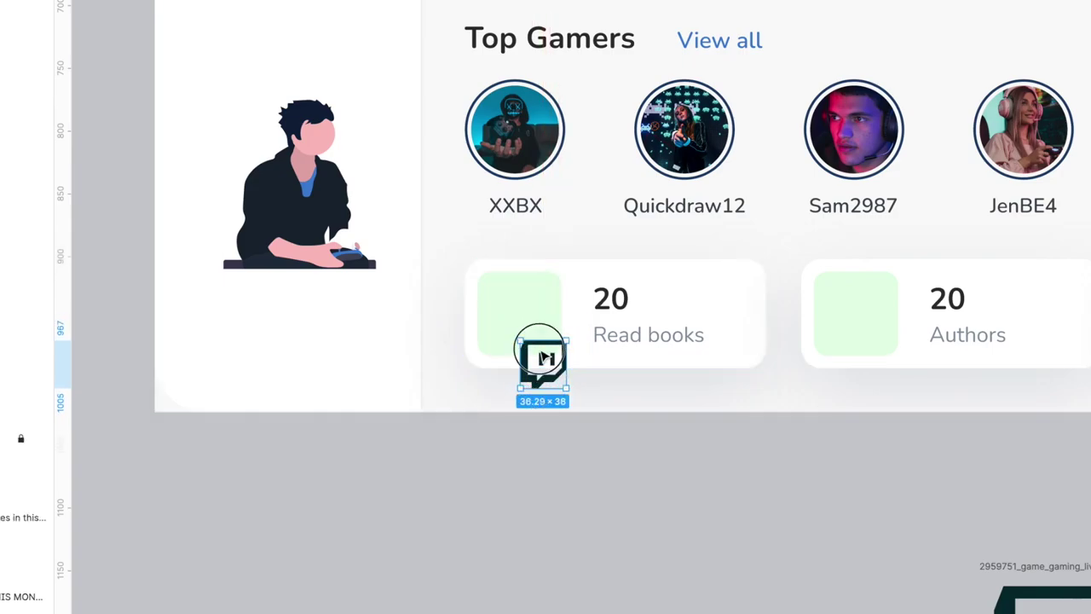
drag(547, 357, 532, 326)
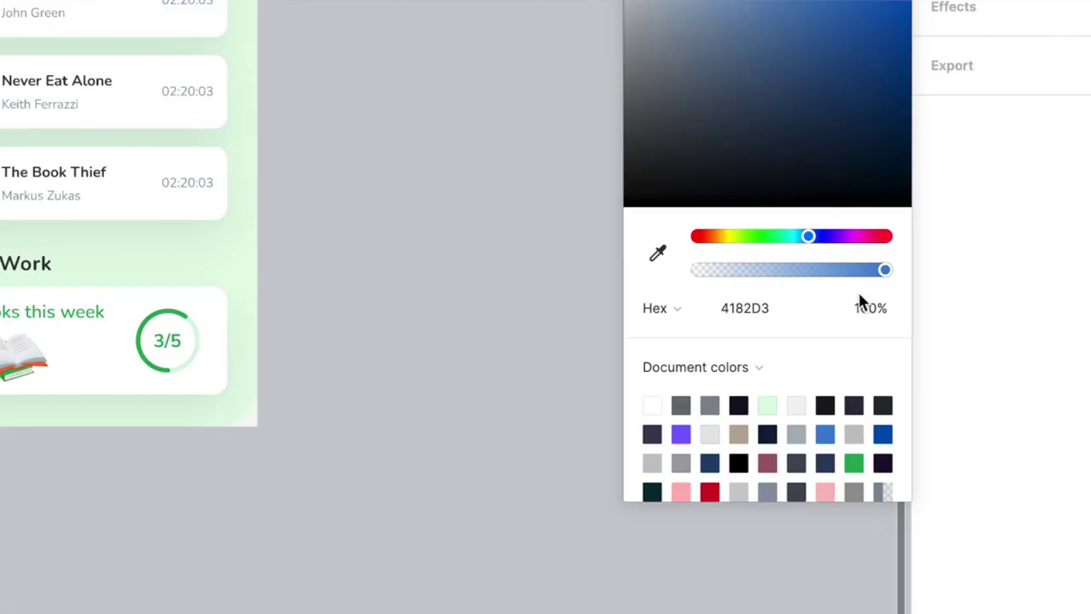
click(865, 312)
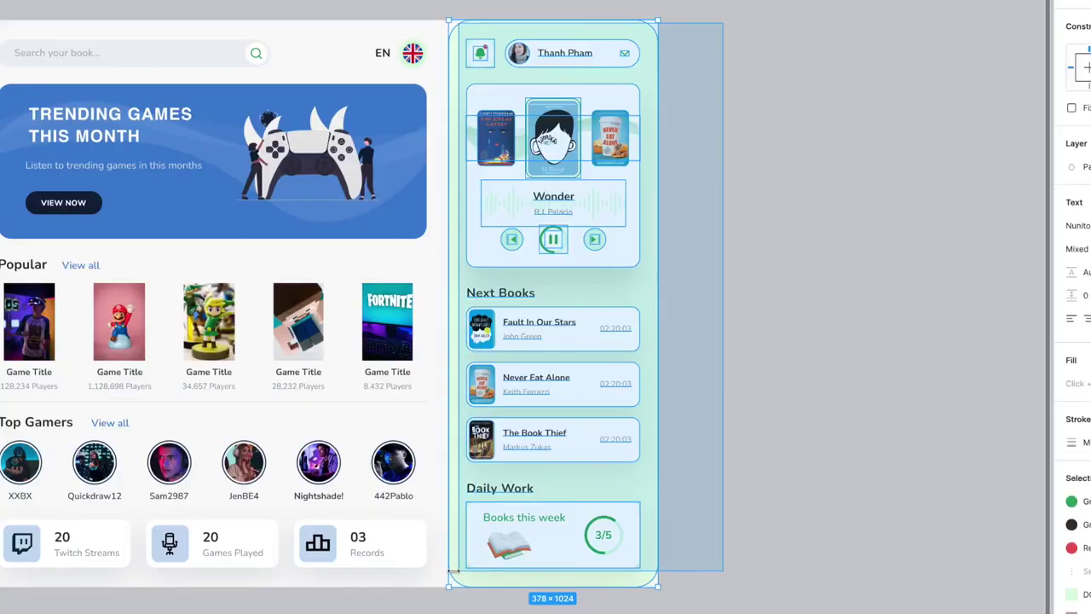
Undo the mobile frame, then select the Dashboard frame's layers and shift them about 105 px right.
key(ctrl+z)
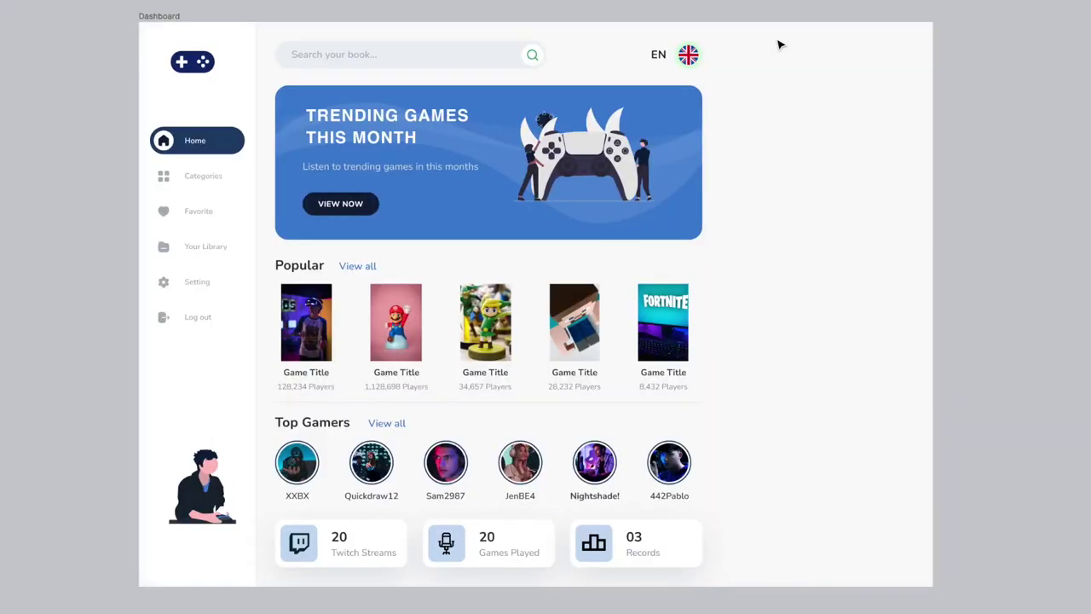
drag(780, 38, 281, 577)
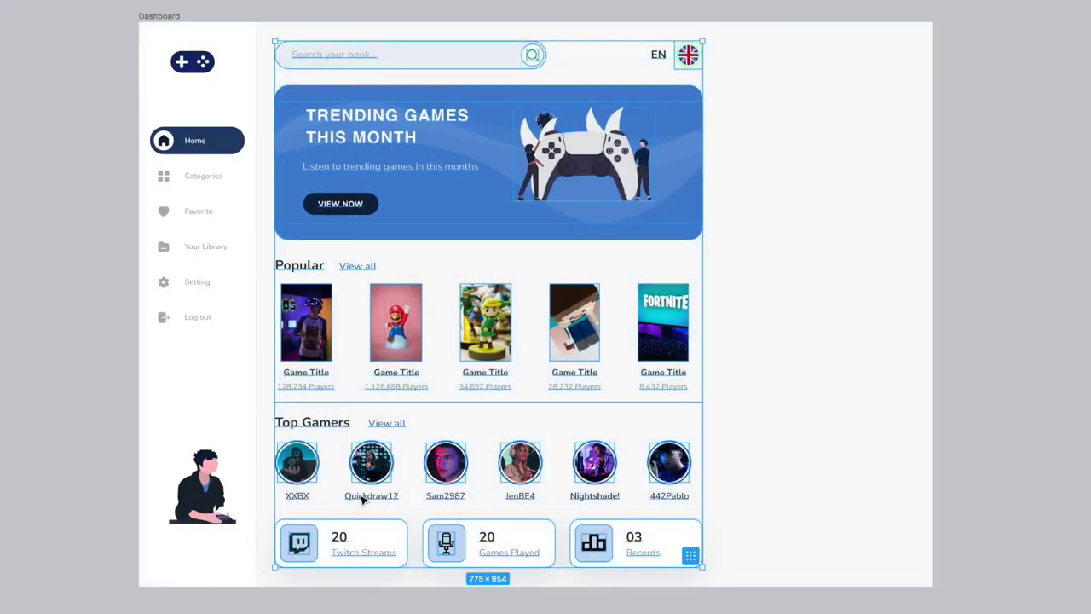
drag(484, 221, 585, 221)
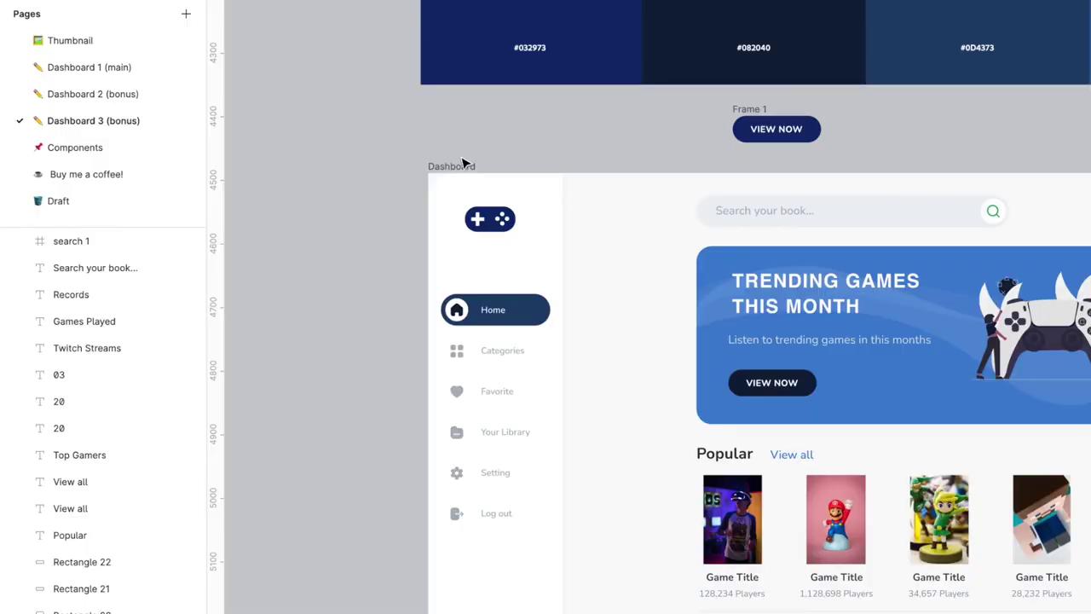
Duplicate the Dashboard frame and move the active Home pill down onto Categories.
click(456, 168)
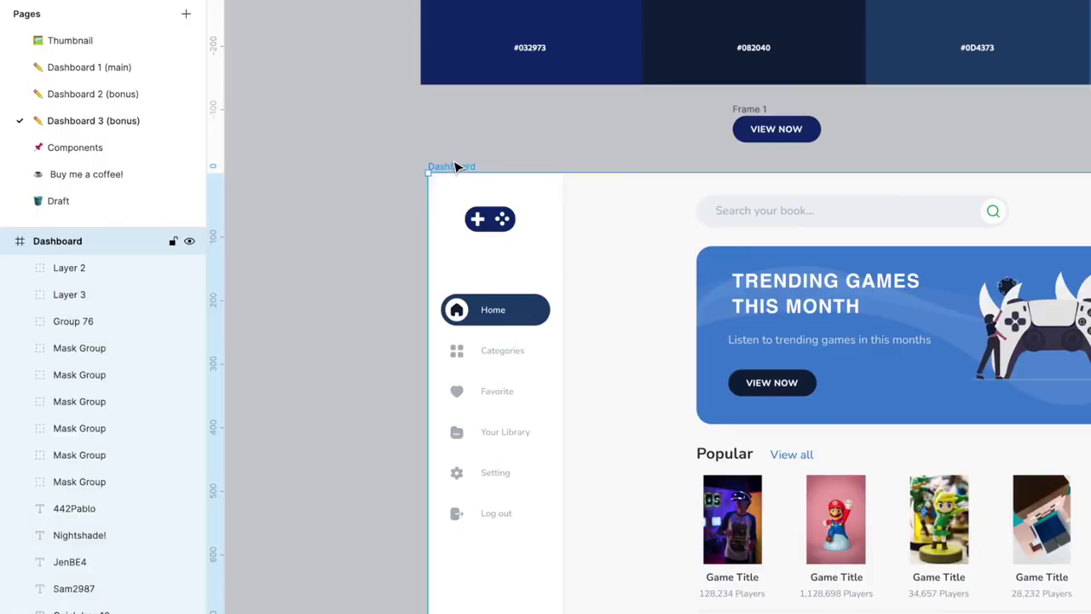
key(ctrl+d)
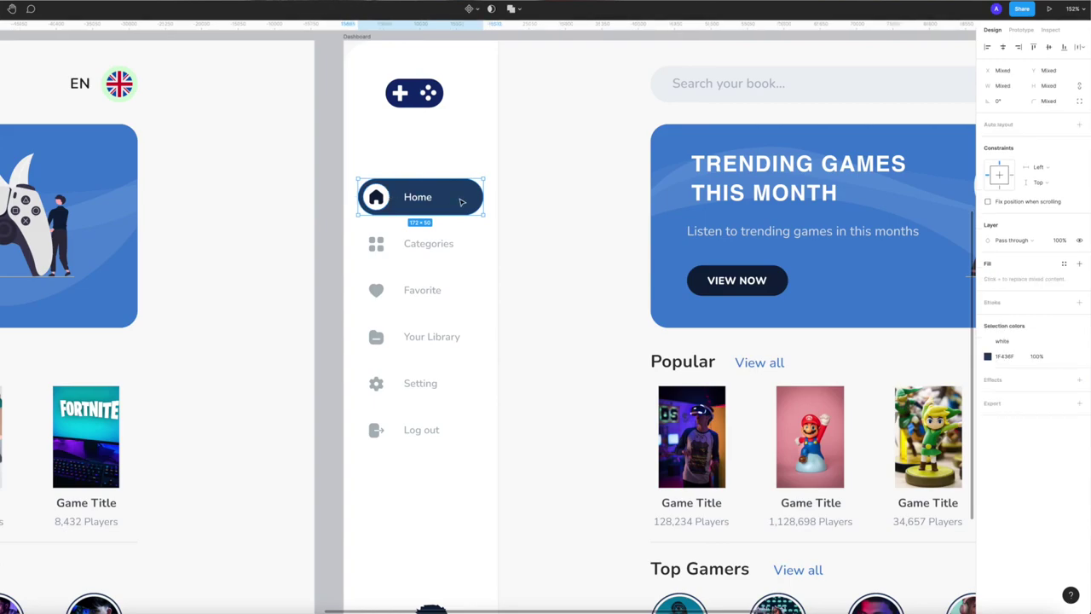
drag(460, 209, 461, 248)
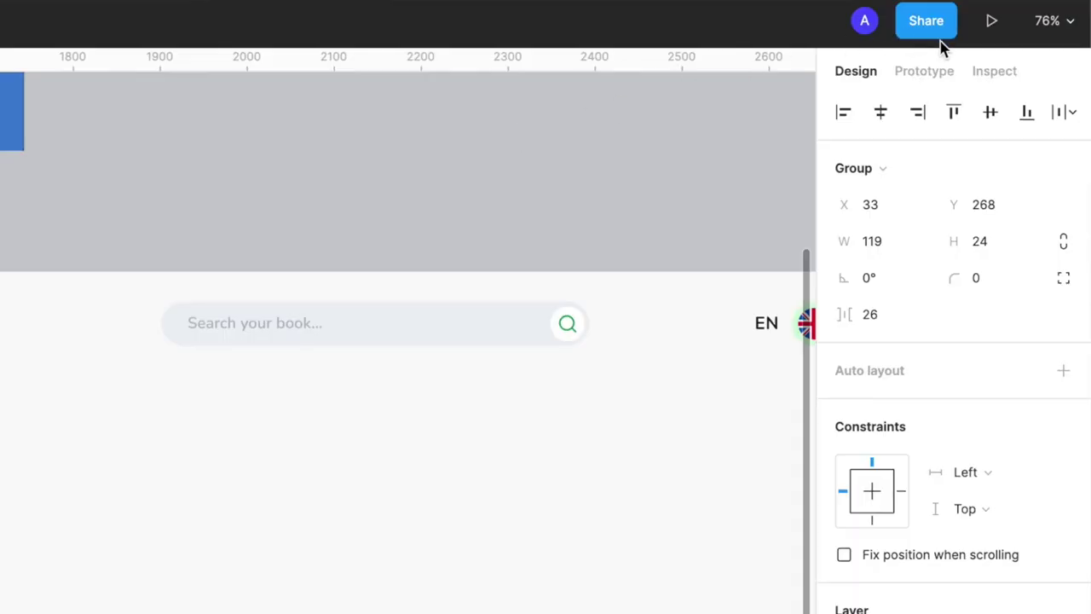
Link Categories to the Categories frame and Home back to Dashboard, then play the prototype.
click(924, 71)
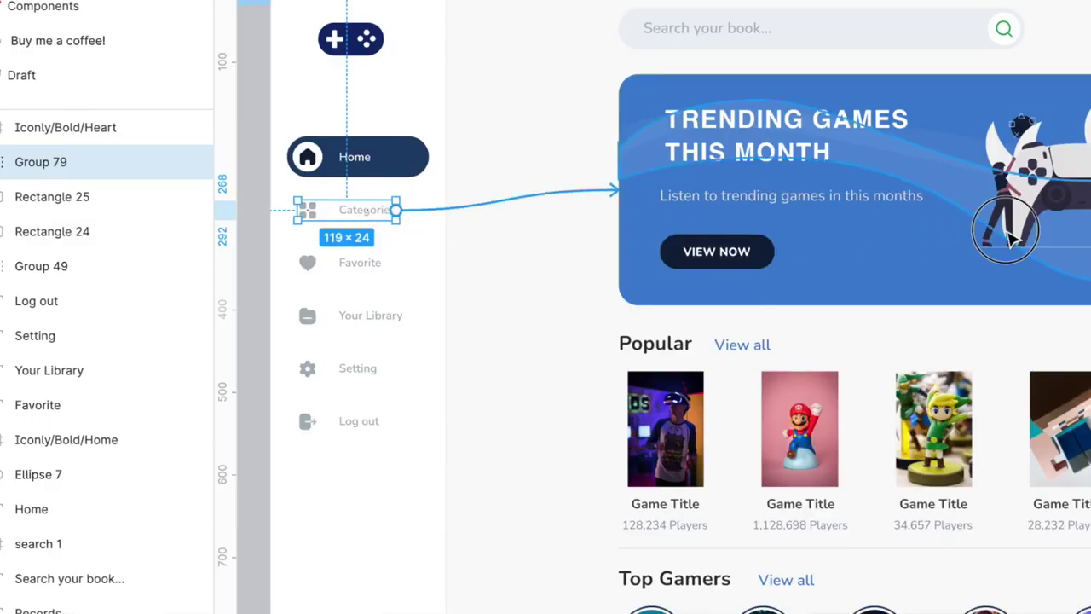
drag(1006, 232, 1090, 260)
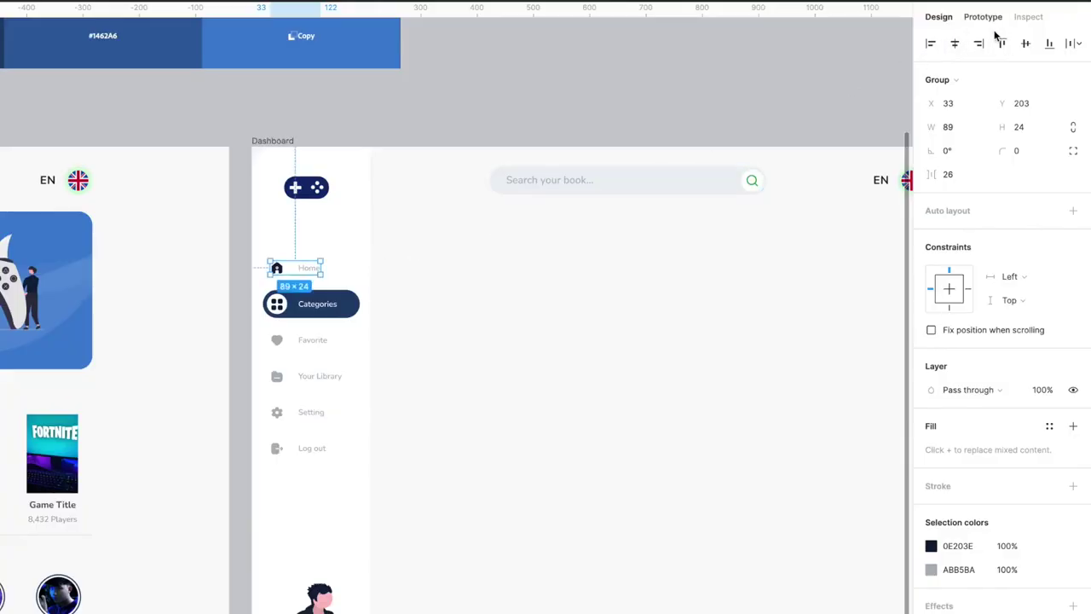
click(988, 19)
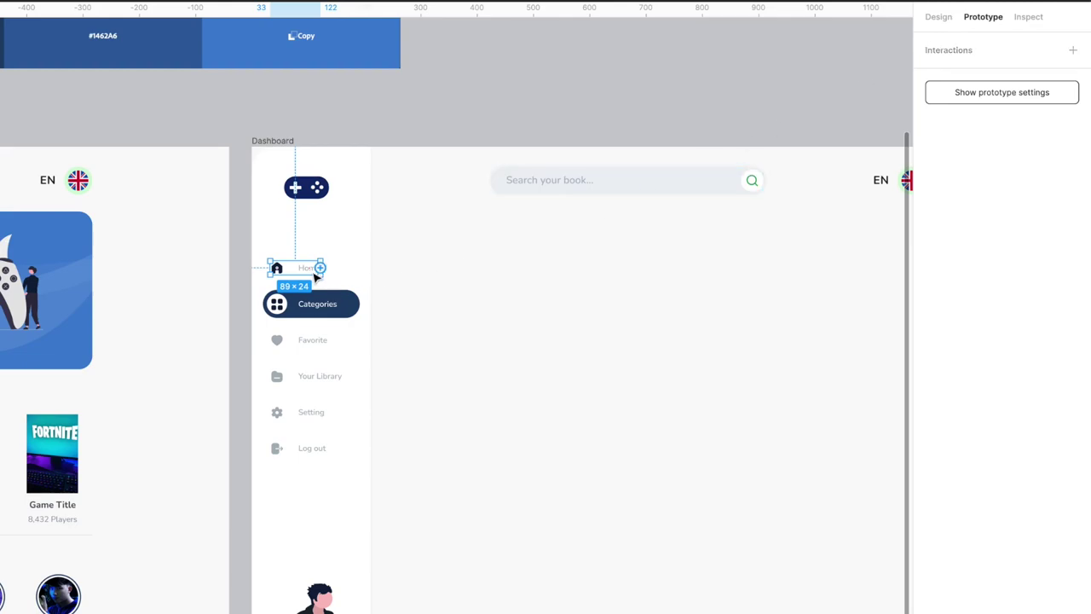
drag(232, 435, 232, 435)
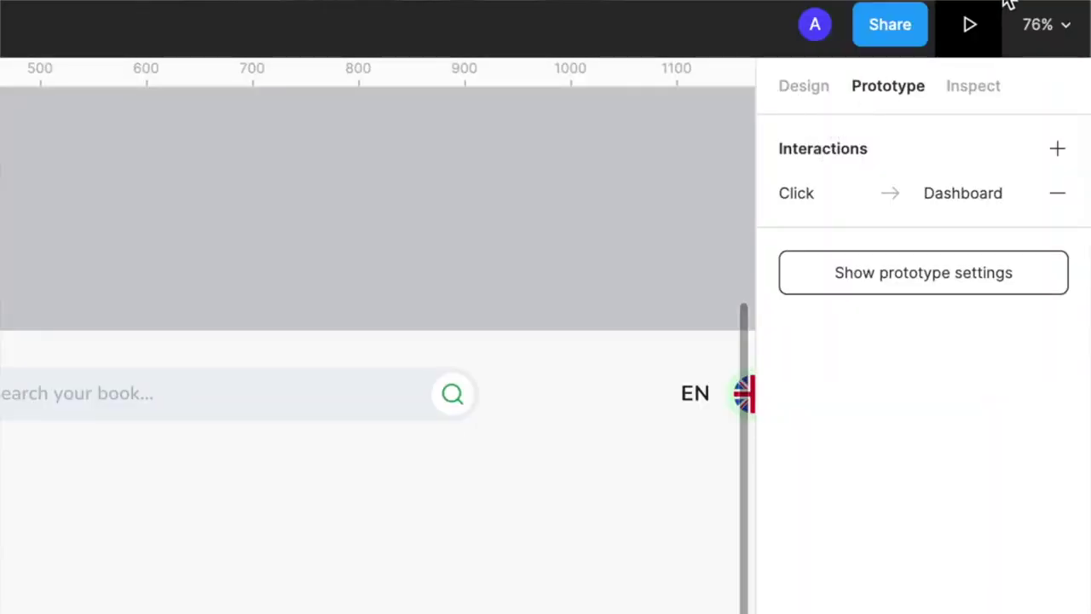
click(972, 22)
Test the Categories and Home links, then bring the My Courses cards over from Dashboard 2 (bonus).
click(239, 190)
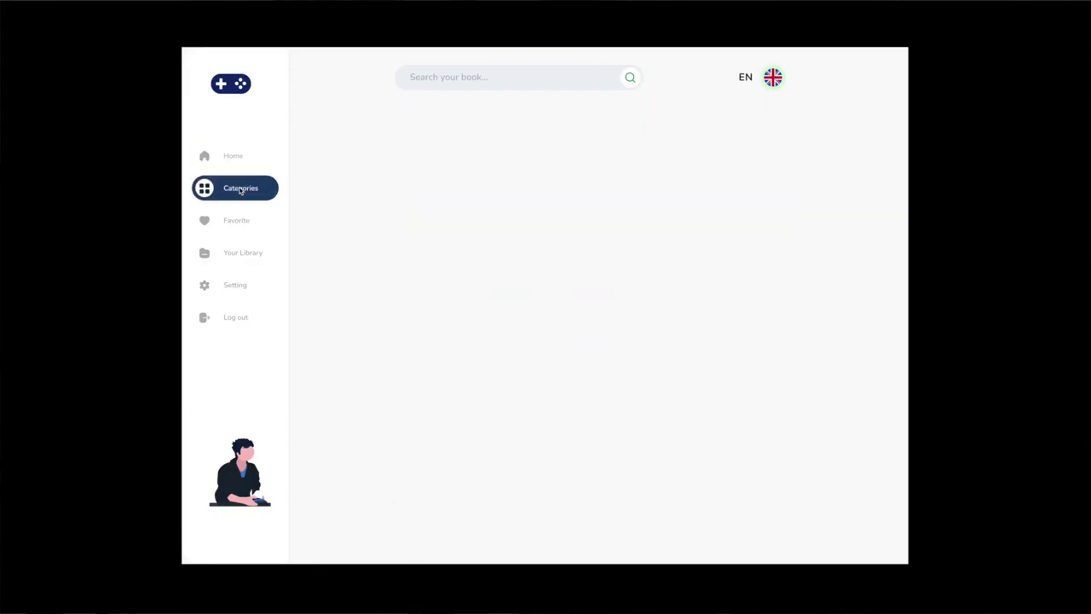
click(240, 157)
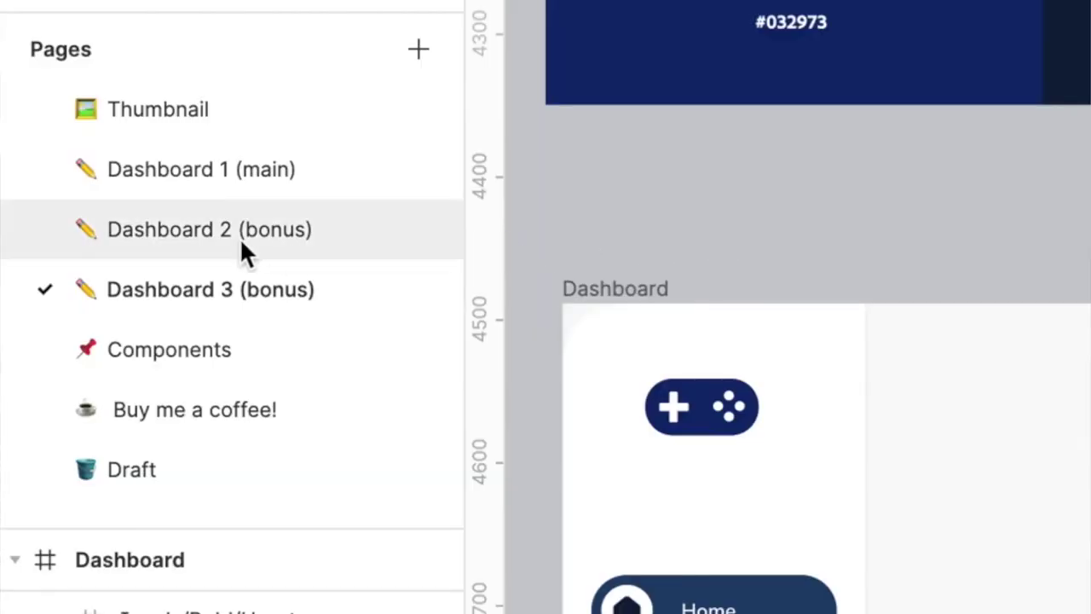
click(232, 228)
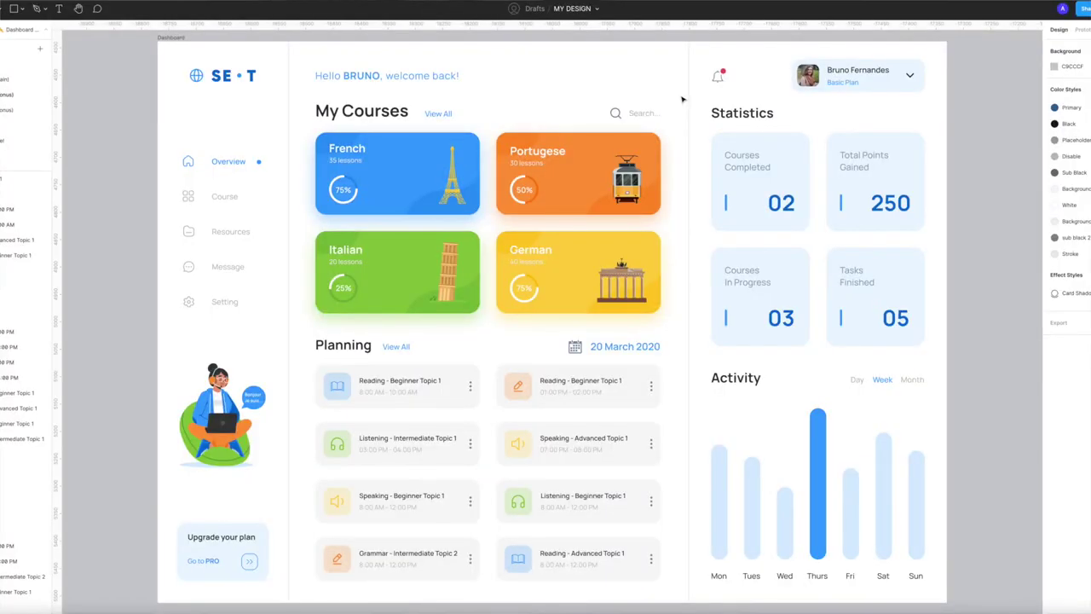
drag(682, 99, 313, 312)
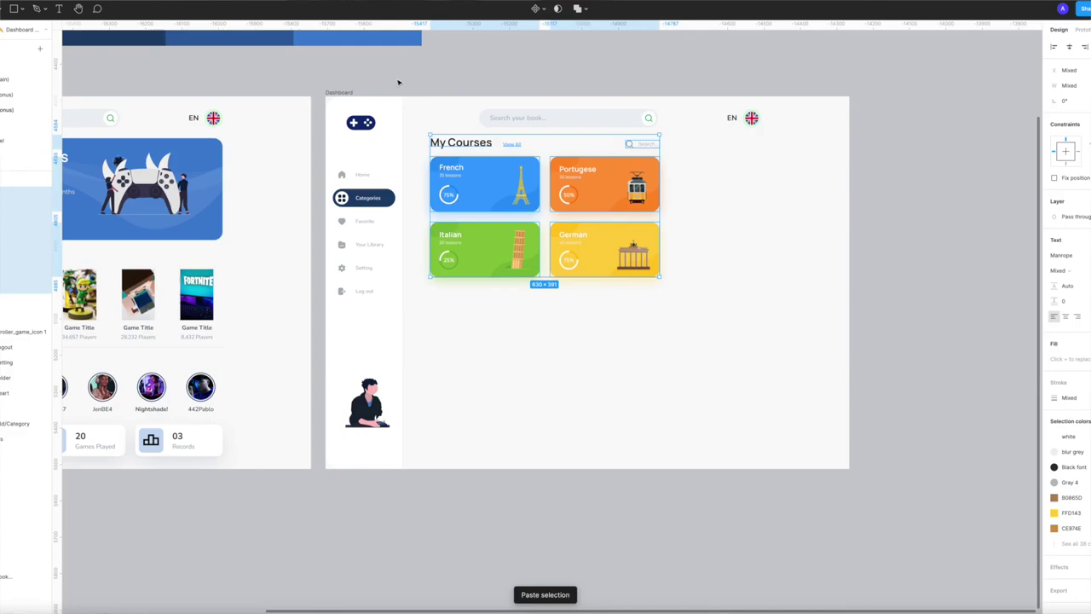
click(401, 82)
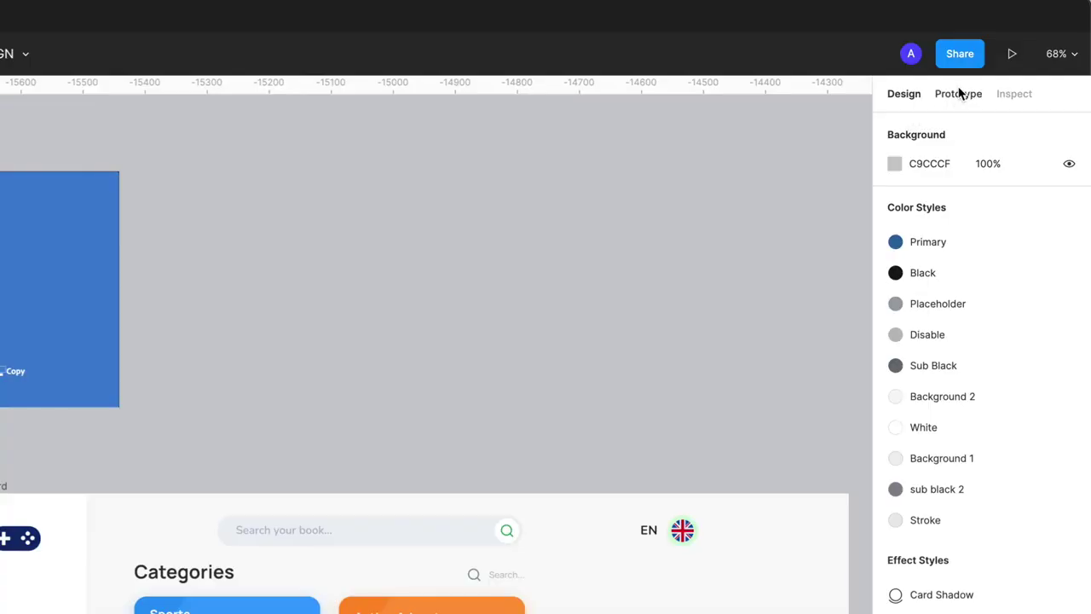
Set the prototype background to FFFFFF and open the sharing options.
click(959, 93)
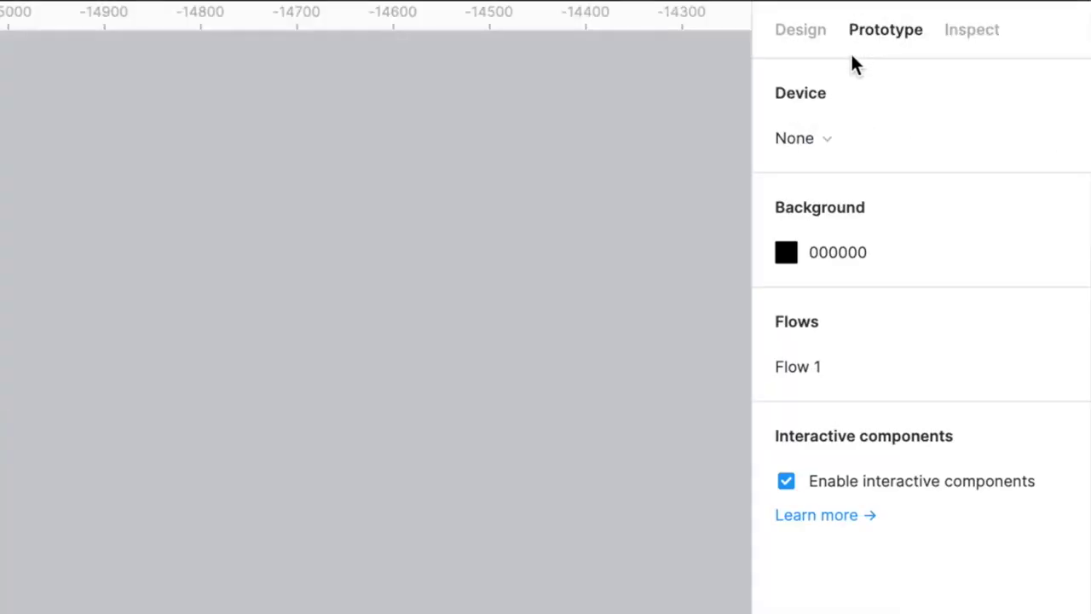
double_click(853, 259)
text(FFFFFF)
key(Return)
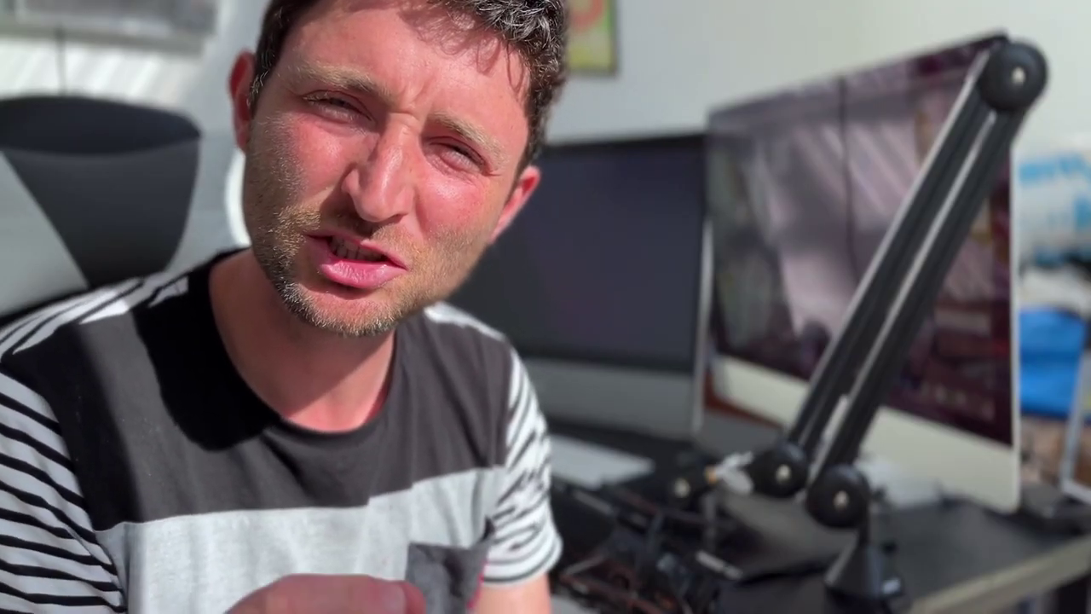
click(777, 85)
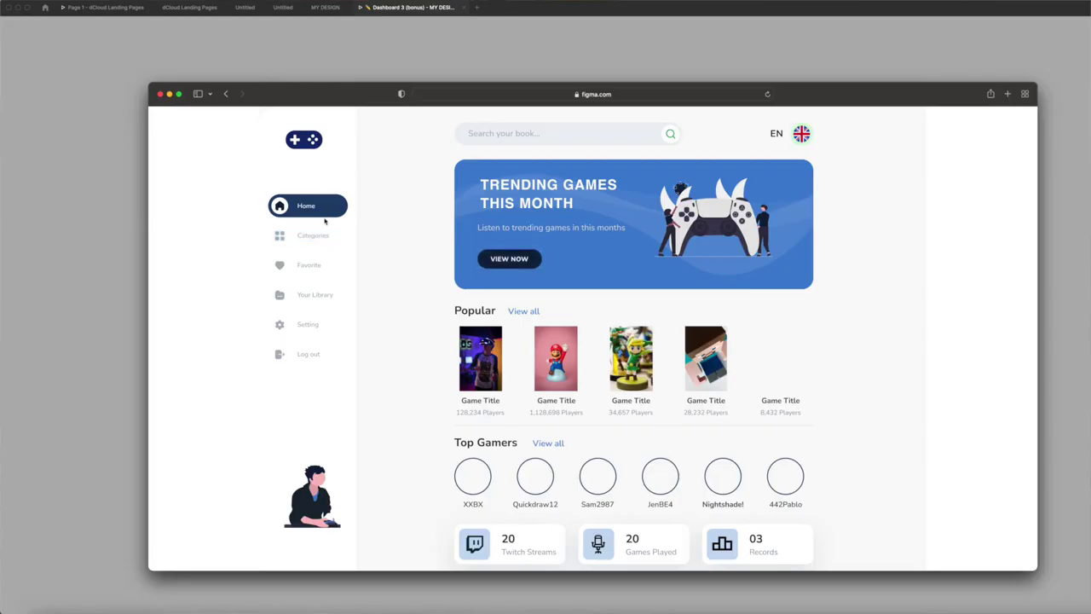
Go to the Categories screen from its menu item in the browser prototype view.
click(312, 235)
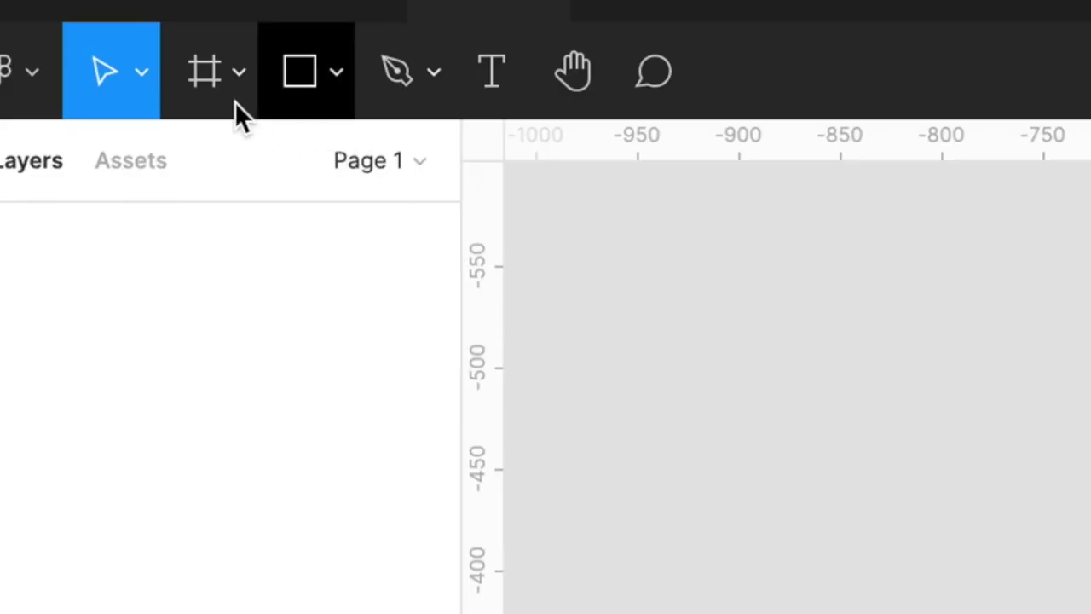
Add an iPhone 13 / 13 Pro frame, then select the Dashboard's logo and sidebar menu to copy.
click(211, 70)
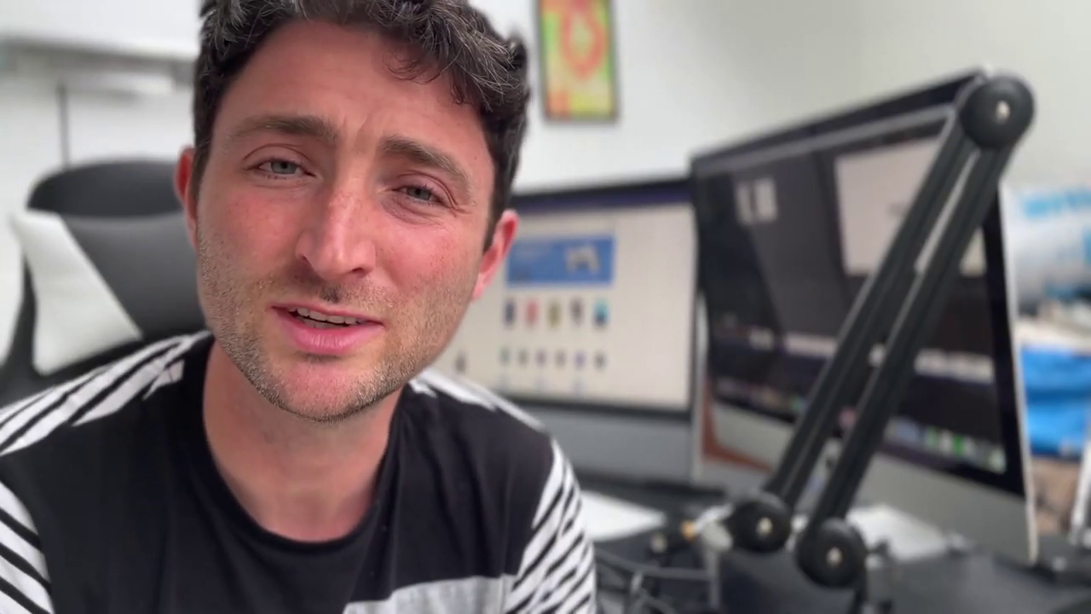
click(938, 136)
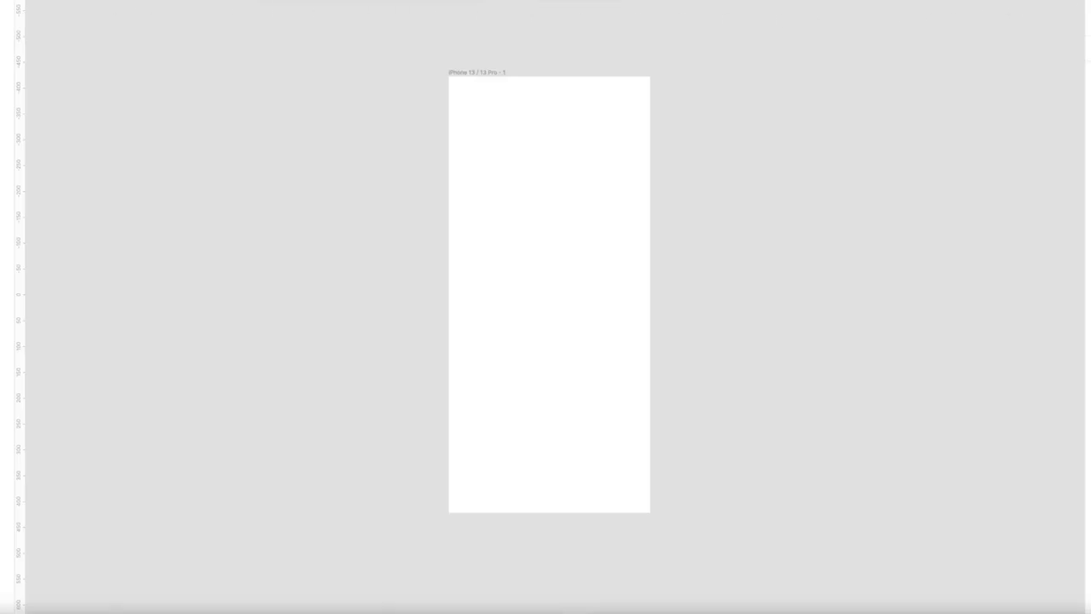
drag(442, 83, 296, 370)
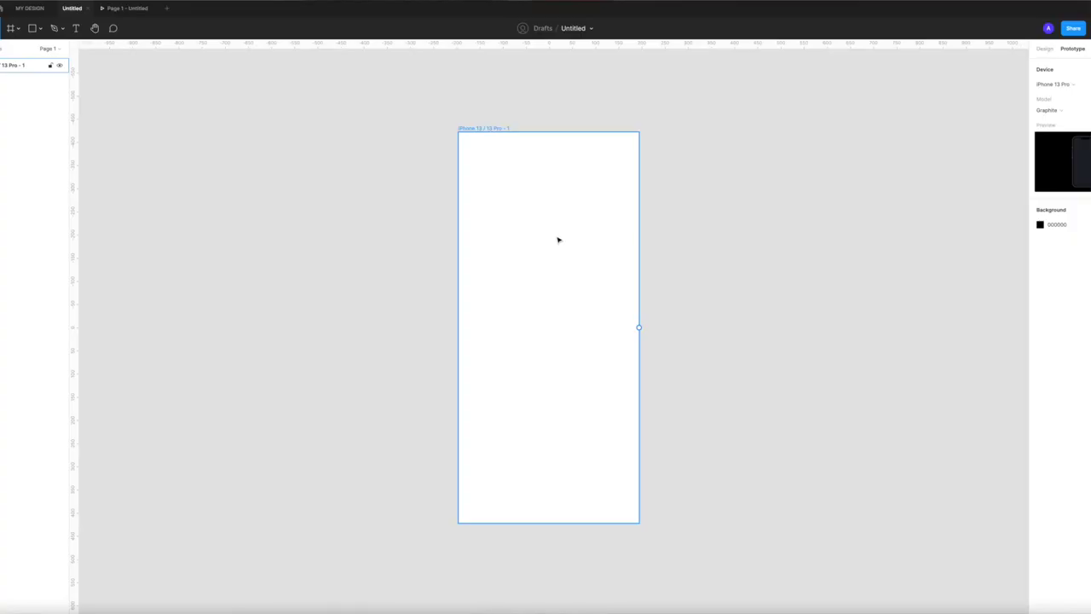
Paste the logo and sidebar menu beside the iPhone frame, then duplicate the frame.
key(ctrl+v)
drag(544, 291, 756, 293)
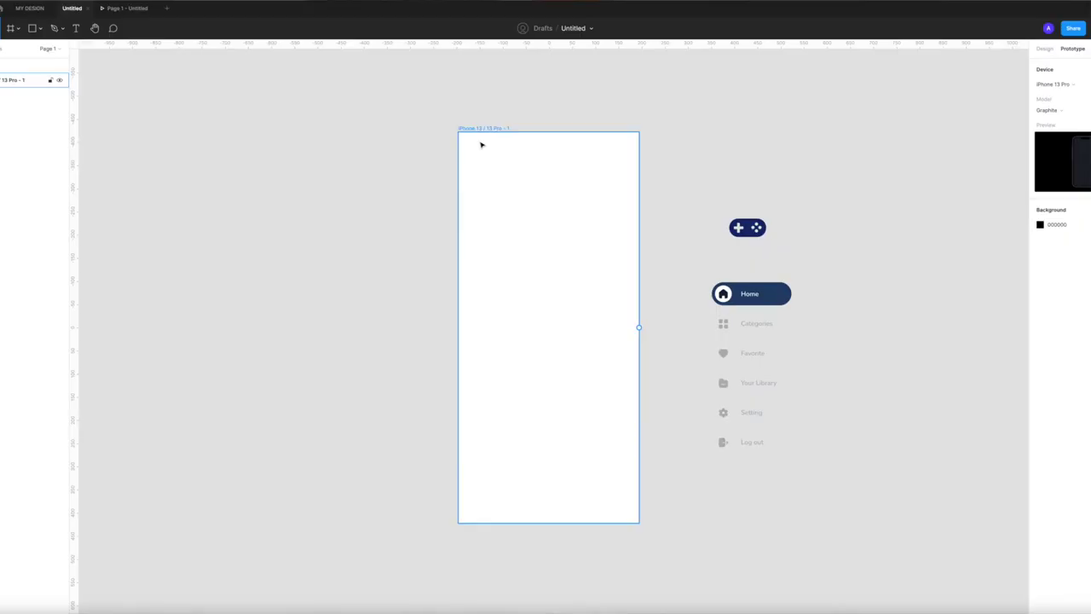
click(481, 145)
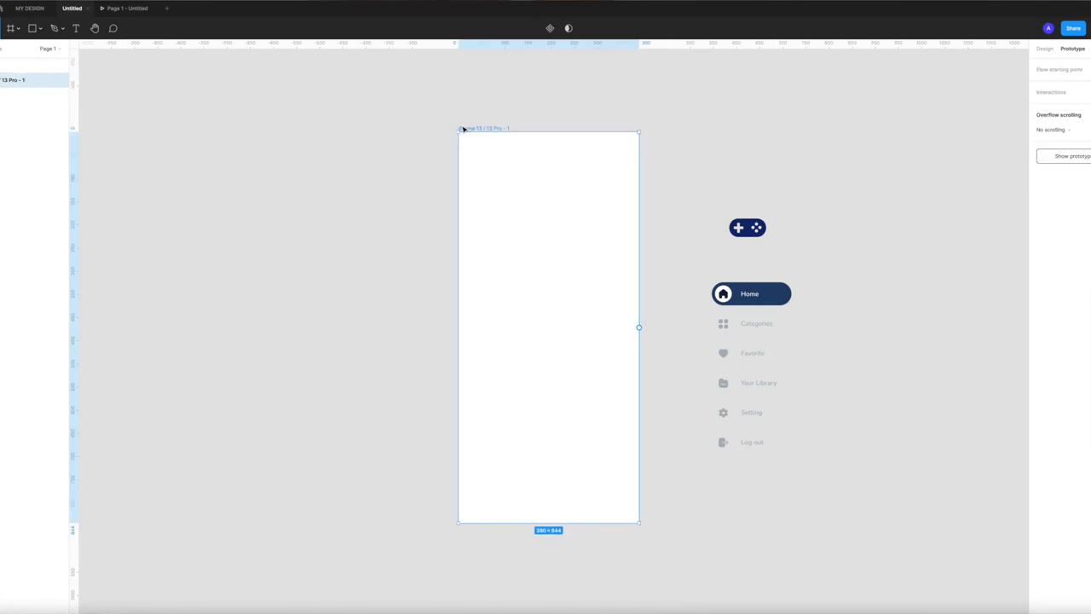
key(ctrl+d)
Centre the logo and sidebar menu group inside the second iPhone frame.
click(589, 254)
scroll(590, 253, right, 2)
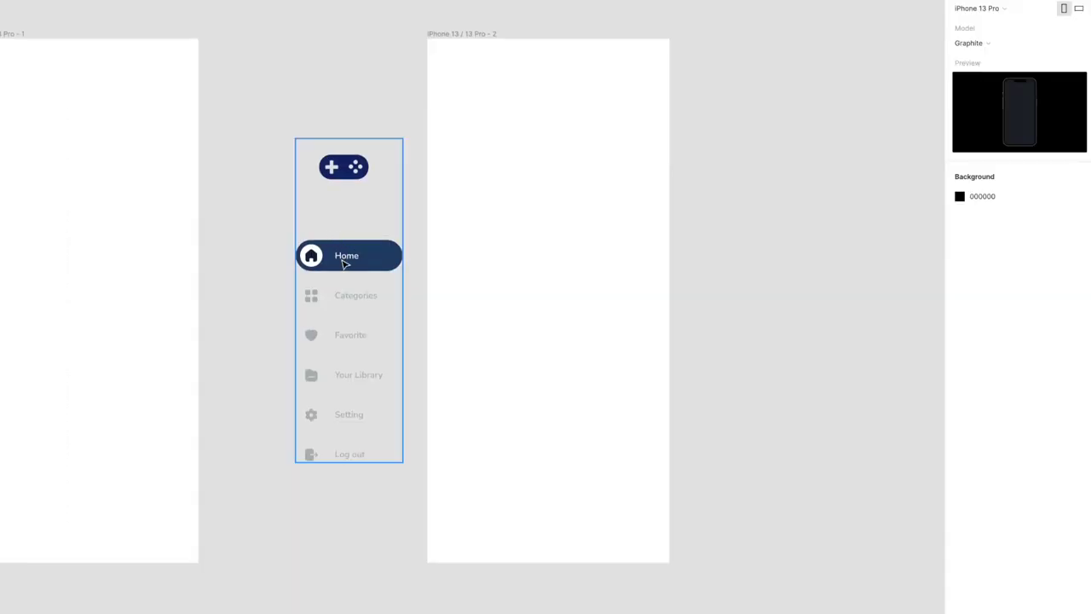
drag(347, 265, 558, 233)
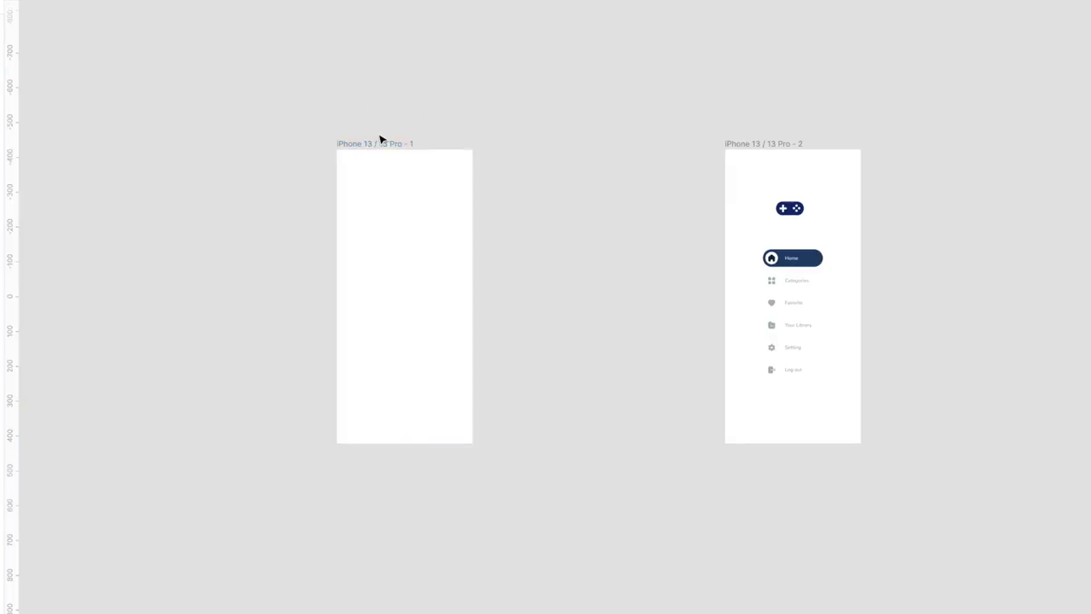
click(381, 140)
Duplicate the first iPhone frame to add a third blank frame.
key(super+d)
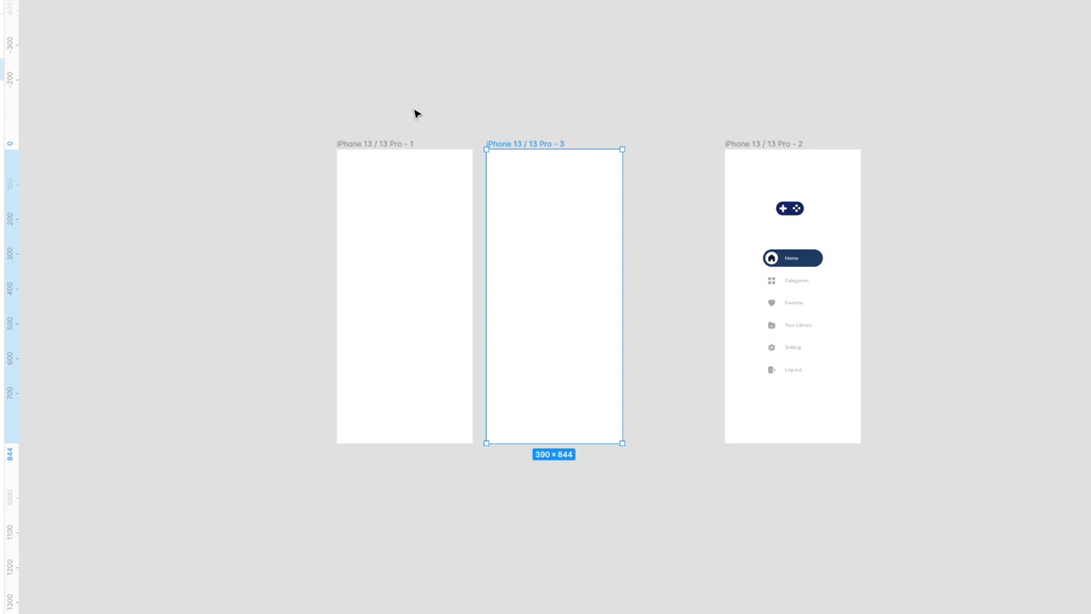
click(413, 110)
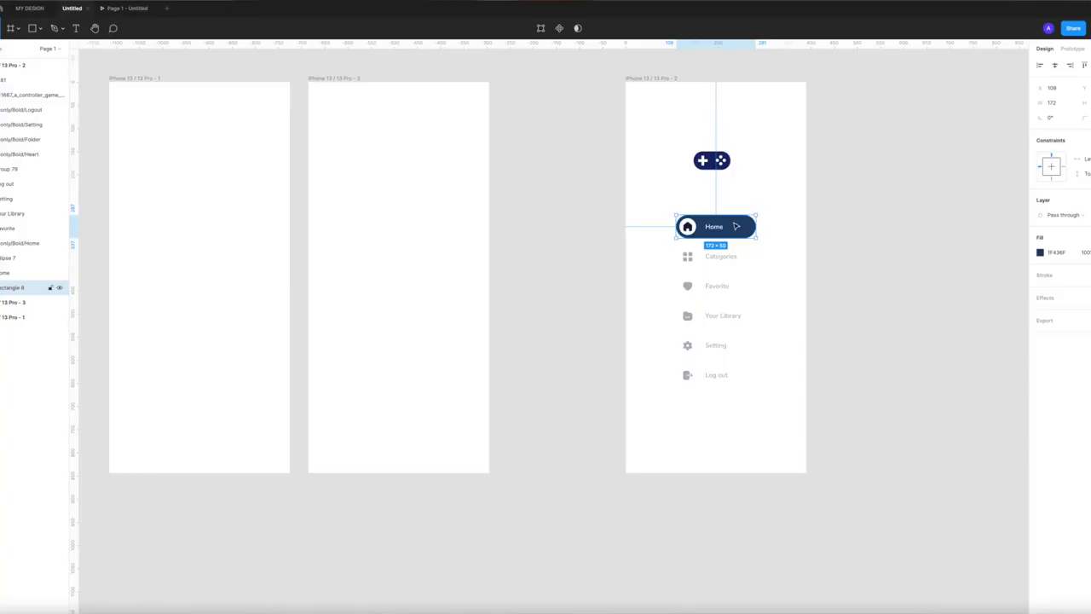
key(Escape)
Recolour the menu's 0E203E navy to the Favorite heart's grey and group the menu elements.
click(690, 227)
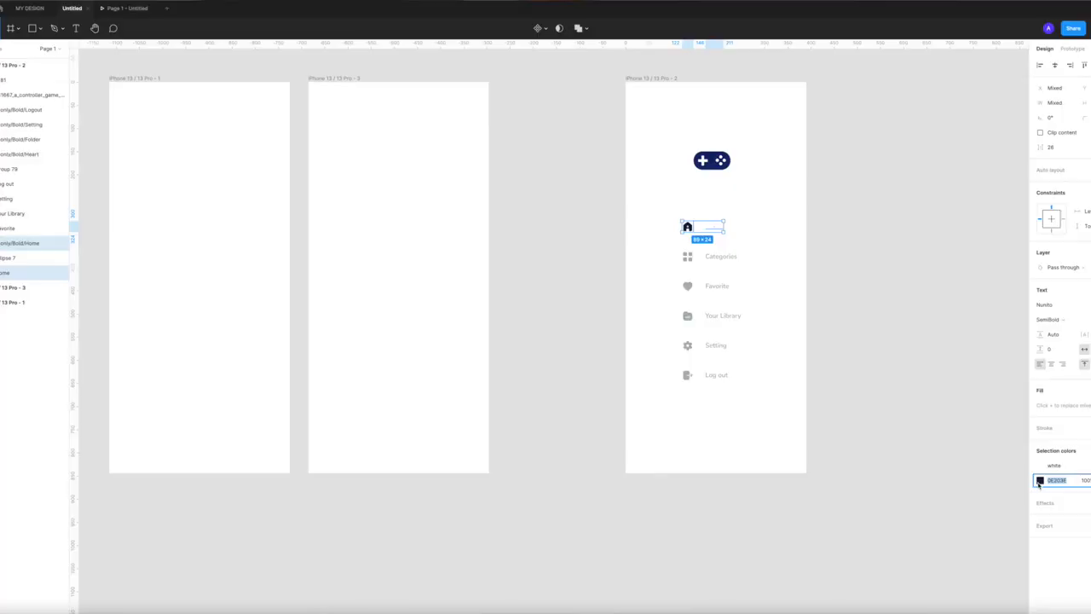
click(1041, 480)
click(931, 512)
click(687, 286)
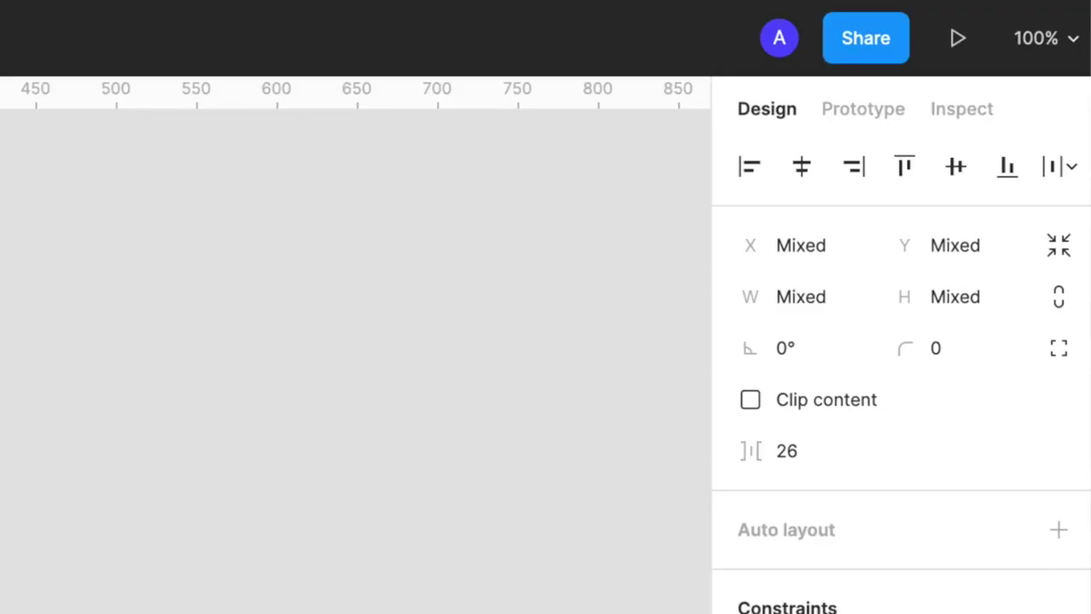
key(super+g)
click(862, 108)
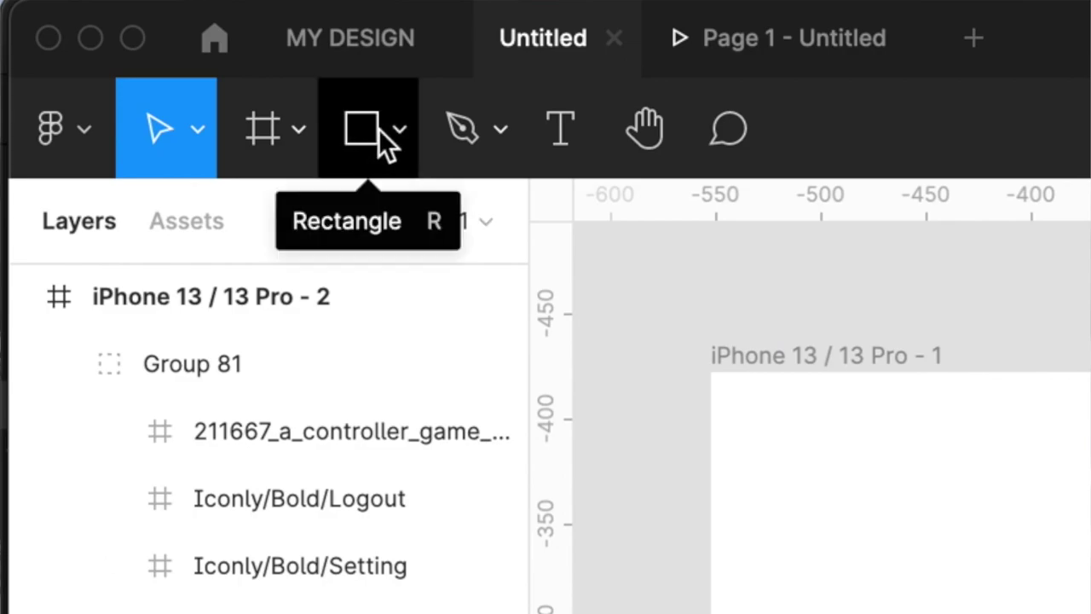
Link the hamburger menu icon to the menu iPhone frame as a prototype connection.
click(399, 130)
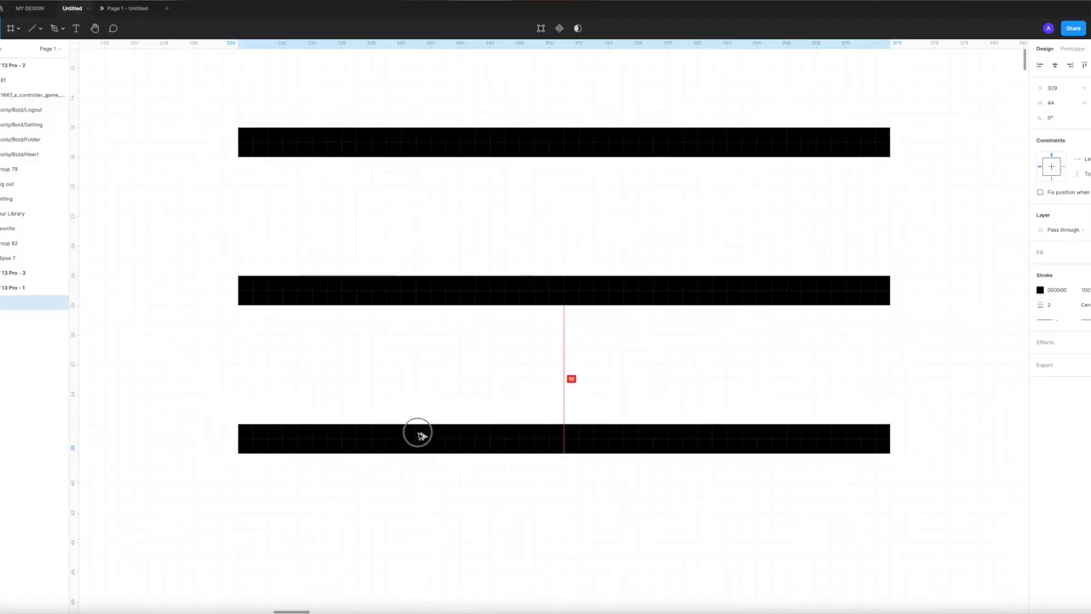
scroll(388, 485, down, 5)
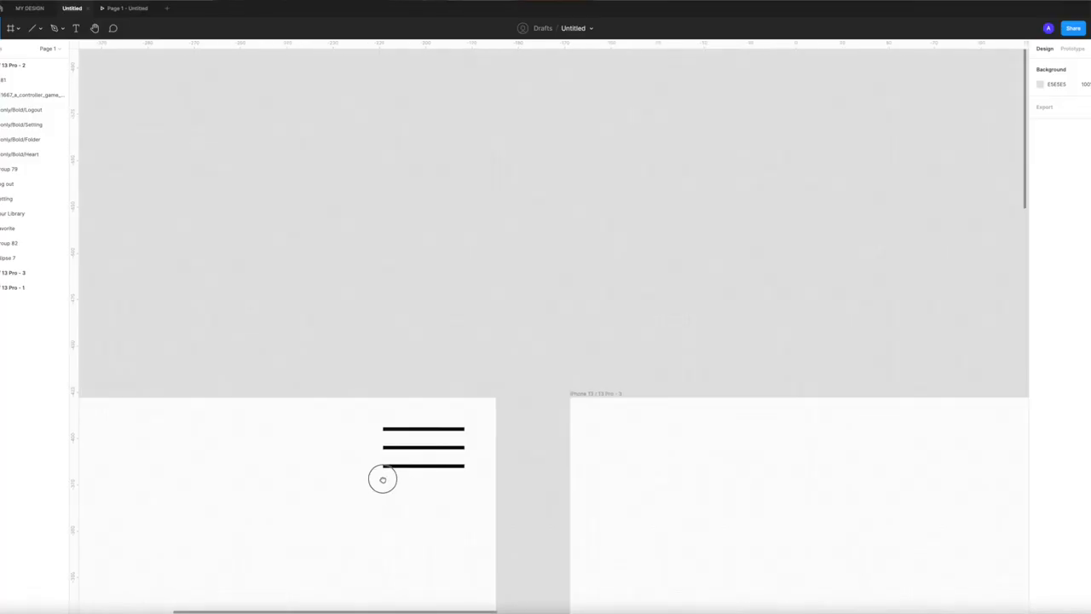
scroll(377, 477, down, 3)
drag(527, 322, 418, 229)
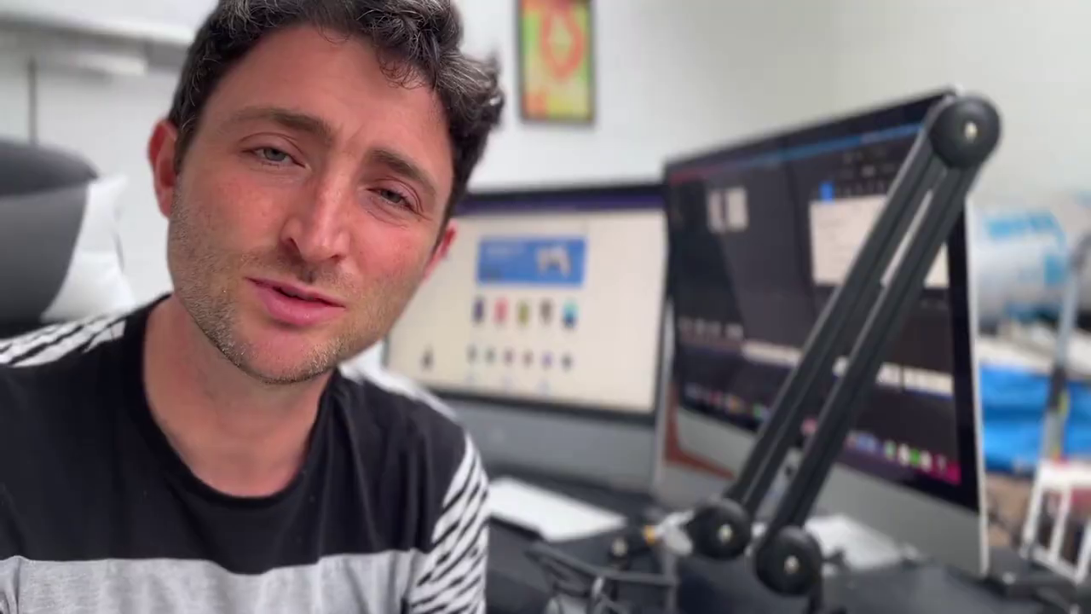
click(1072, 48)
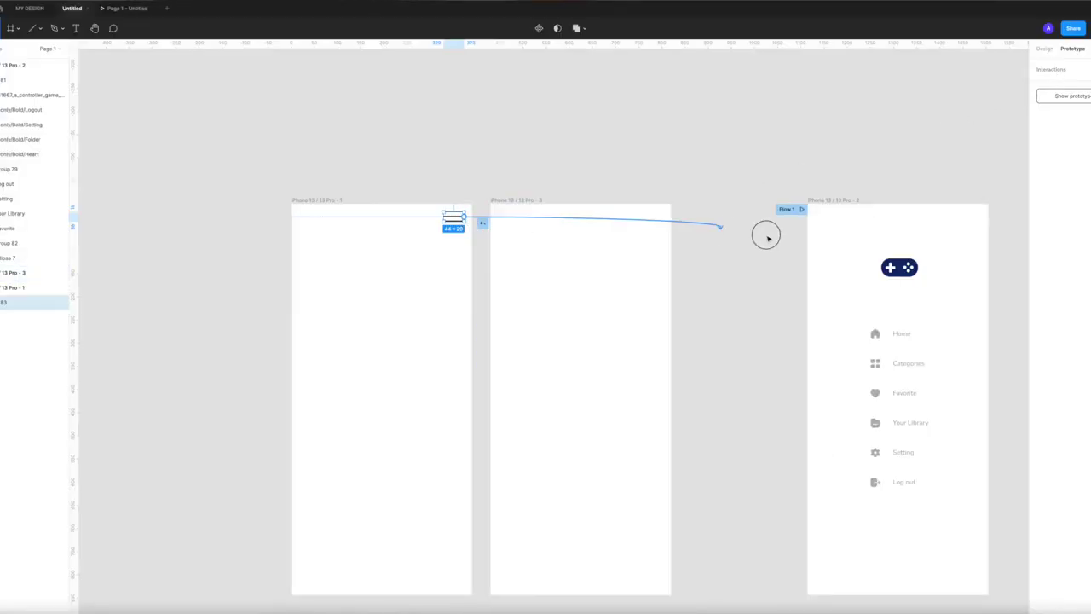
drag(766, 236, 892, 252)
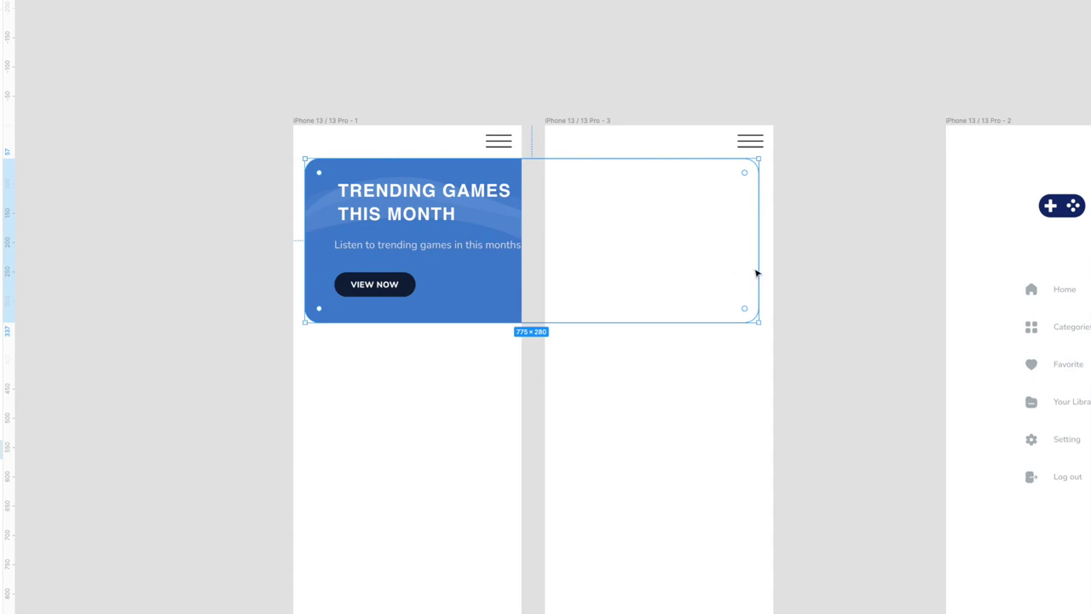
Narrow the Trending Games banner to the first phone's width and restack its heading, group, subtitle and illustration layers.
drag(755, 270, 525, 277)
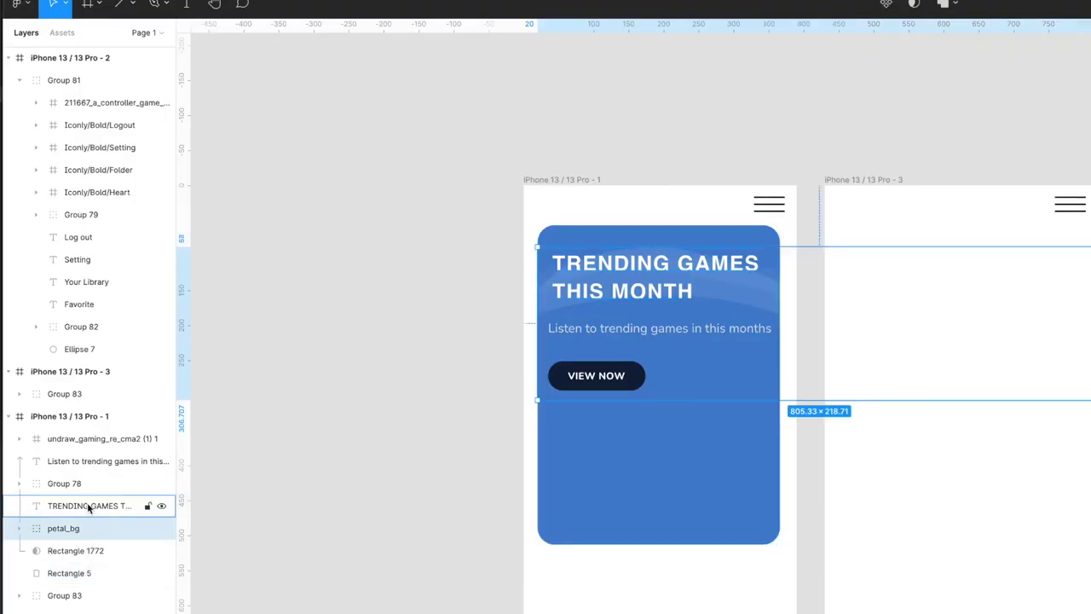
click(89, 505)
click(90, 483)
click(95, 461)
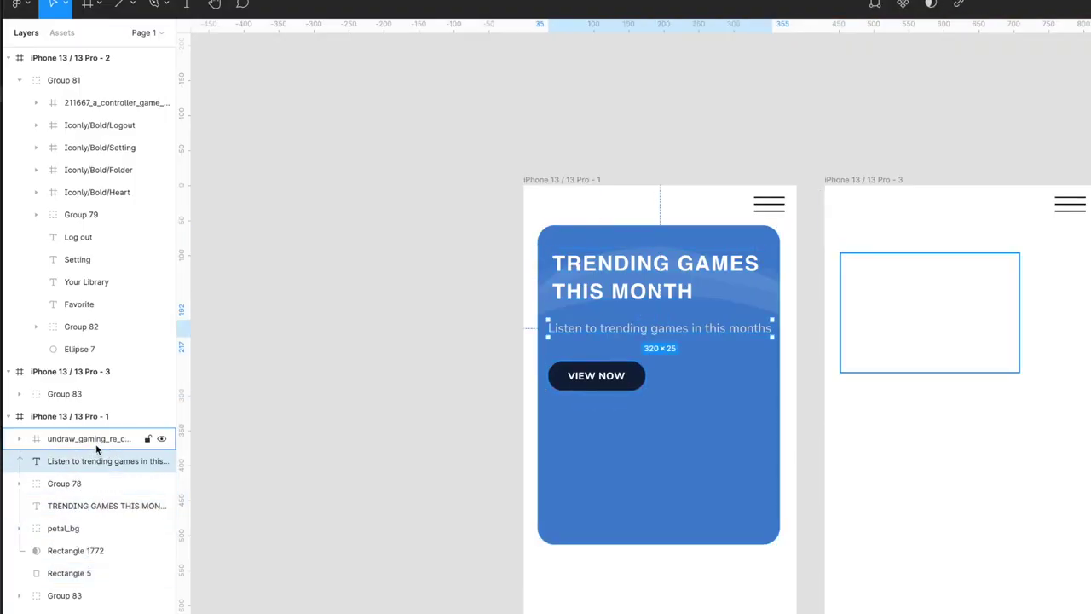
click(101, 439)
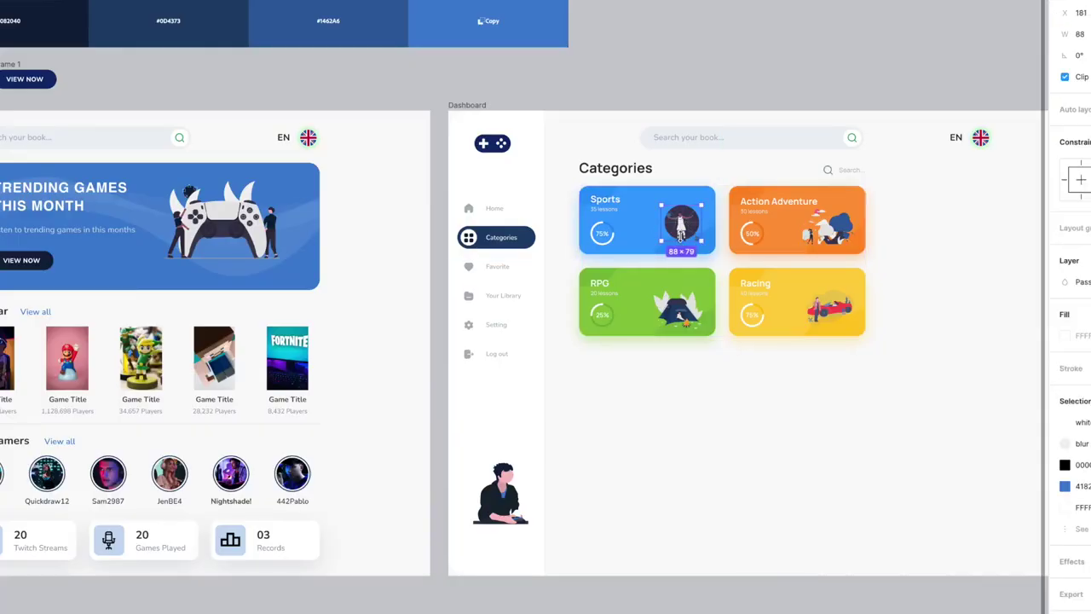
Copy the RPG card's layers, paste them into the Categories frame and nudge them up.
key(Escape)
double_click(673, 295)
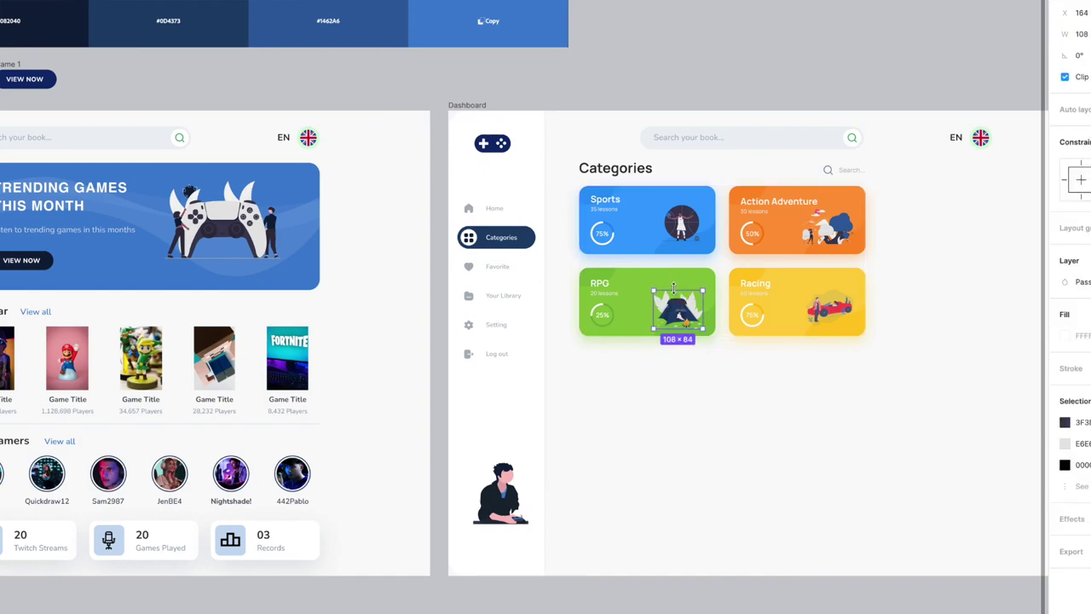
key(ctrl+a)
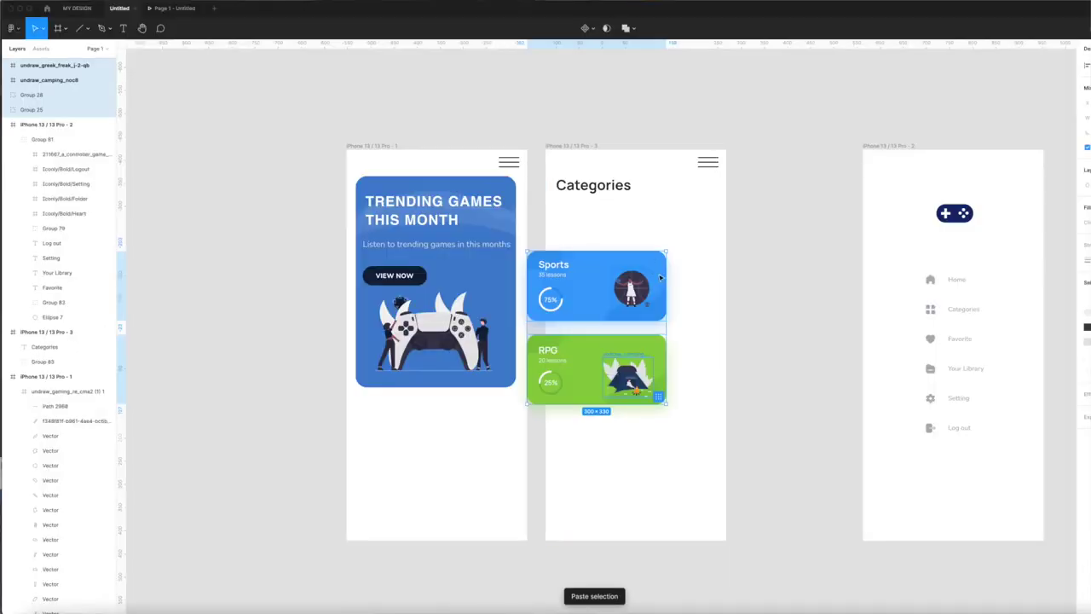
key(ctrl+v)
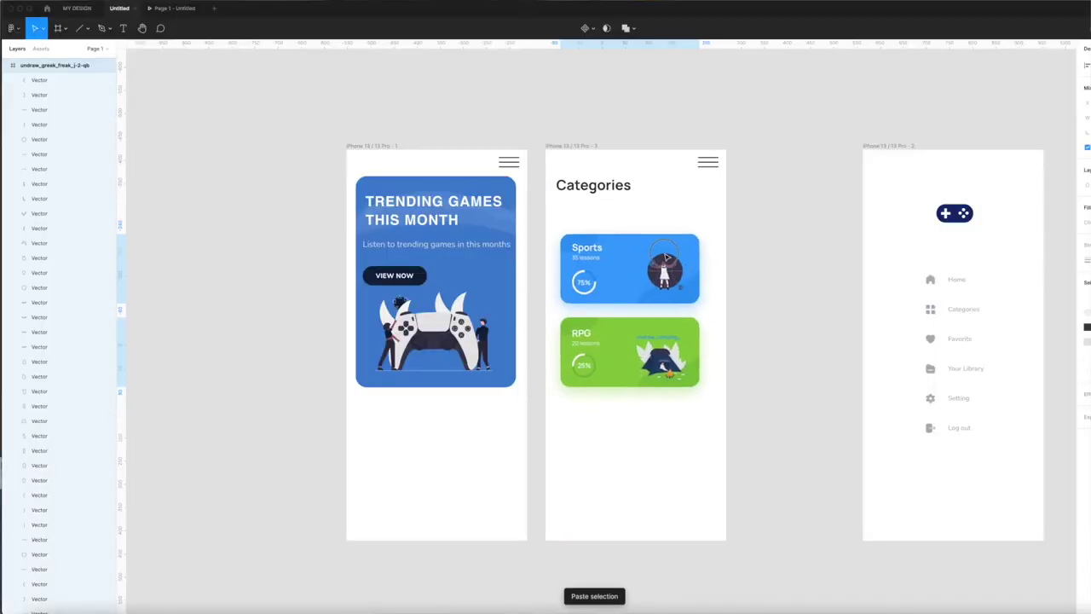
key(Up)
key(Up)
key(Up)
key(Up)
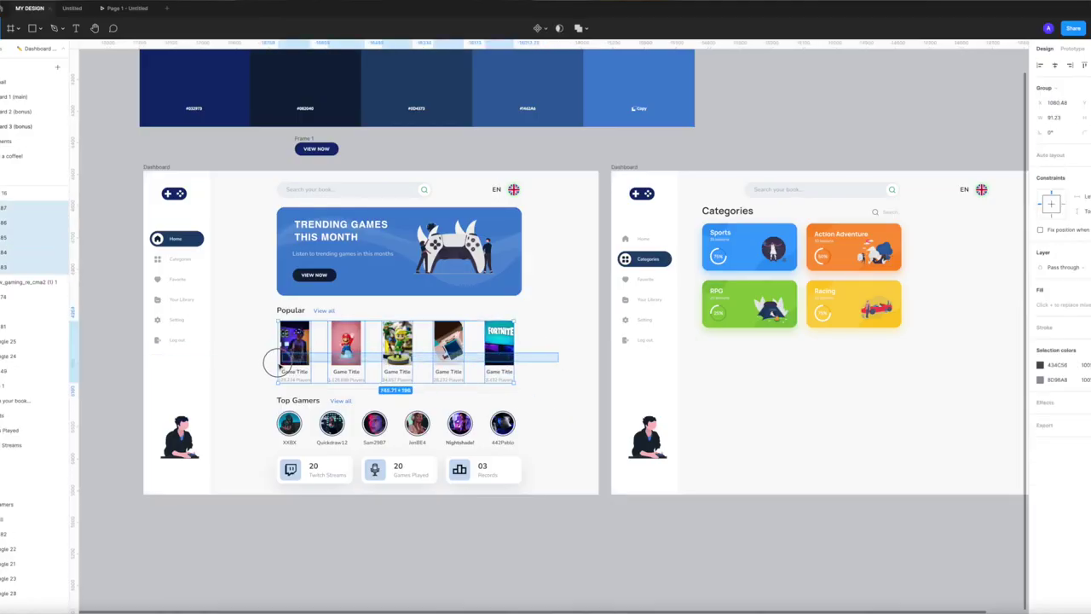
In the Untitled mobile file, select the Top Gamers avatars and pair the first two.
click(74, 10)
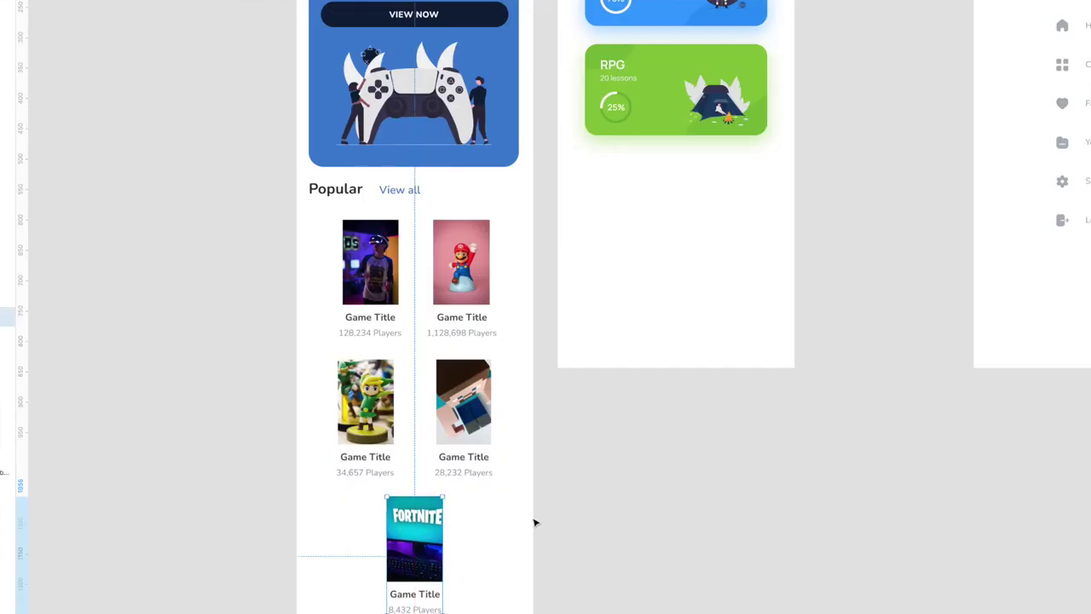
scroll(478, 409, down, 3)
scroll(495, 363, down, 5)
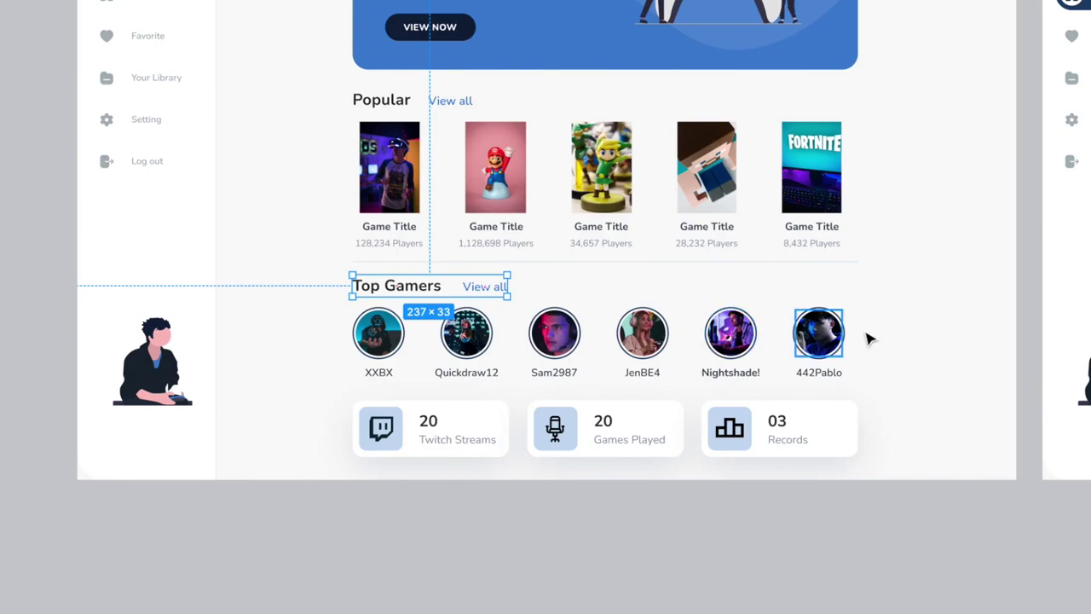
drag(897, 324, 397, 366)
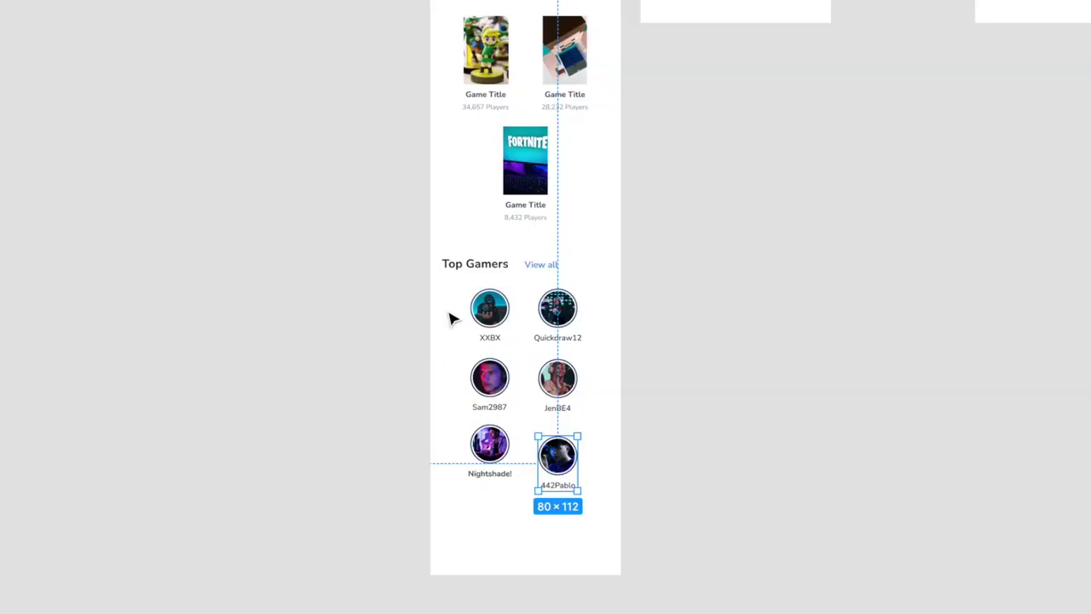
click(512, 314)
shift+click(558, 309)
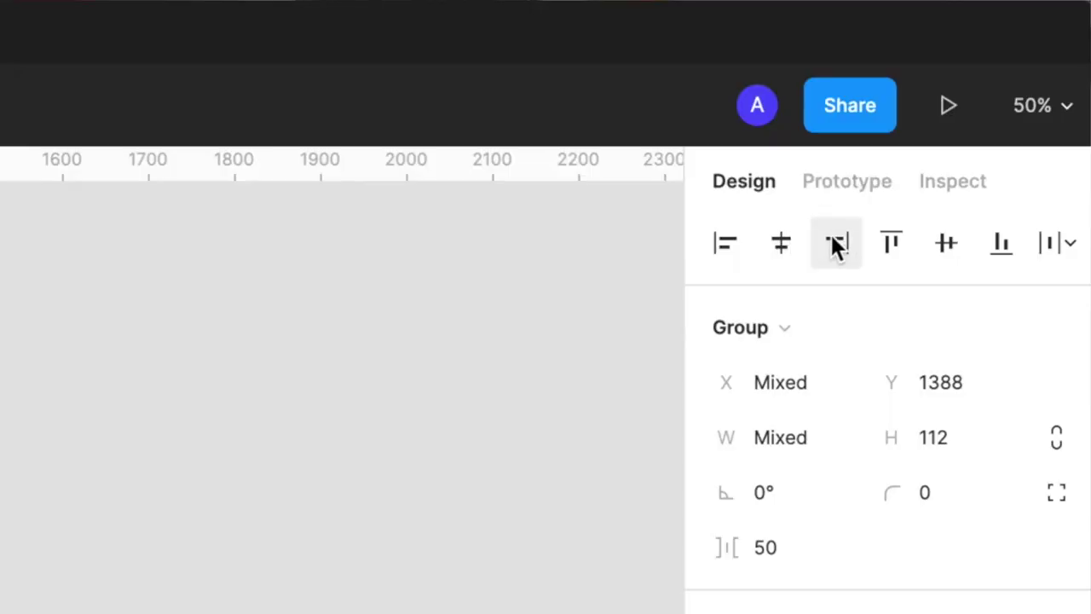
Top-align the paired avatars and stack the three stat cards evenly at the first phone's bottom.
click(890, 244)
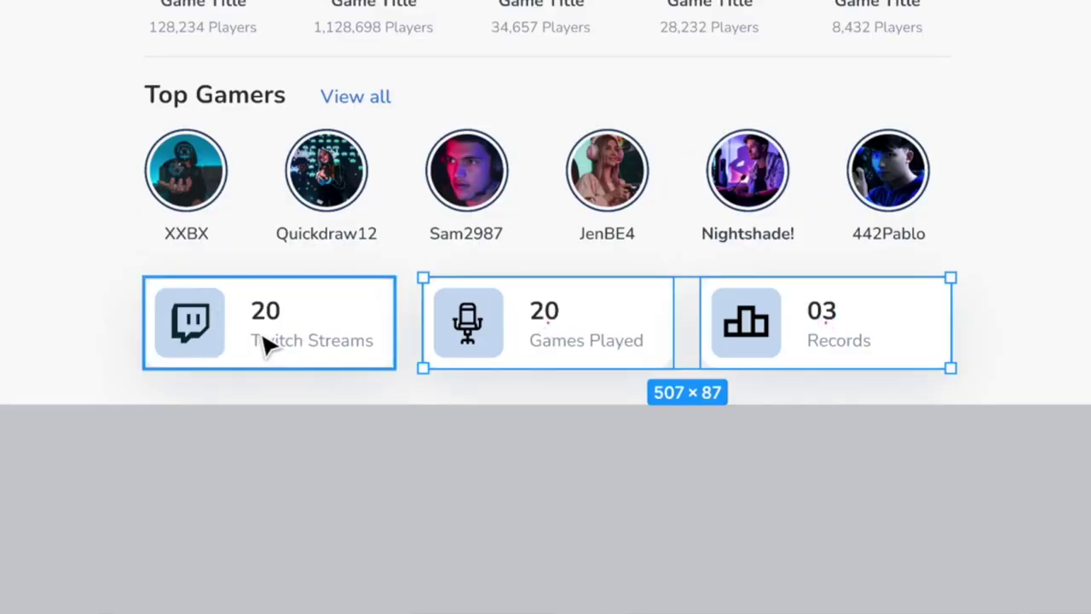
shift+click(263, 344)
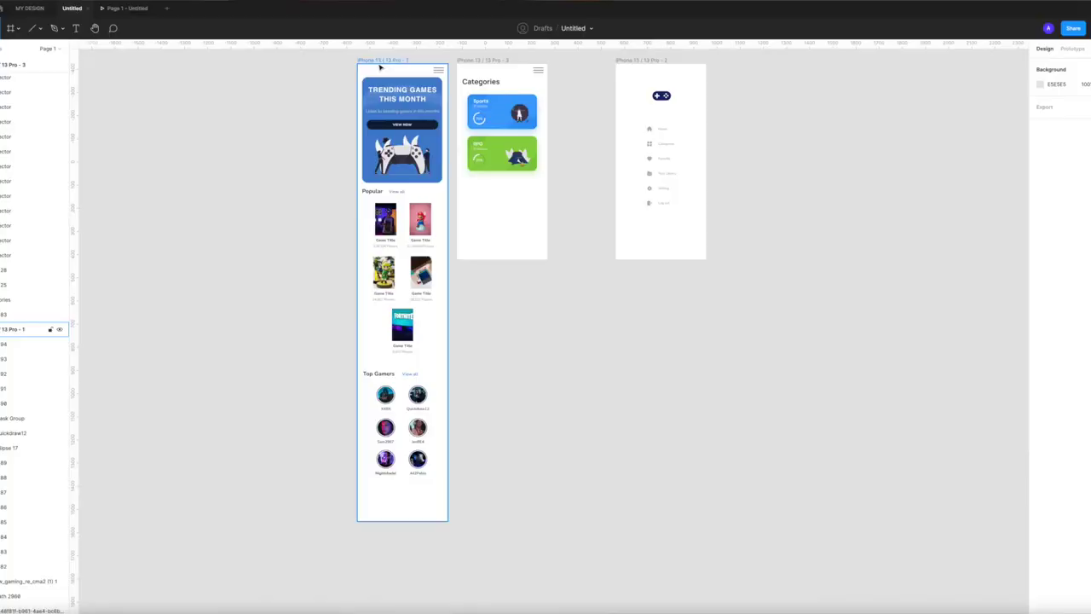
click(381, 61)
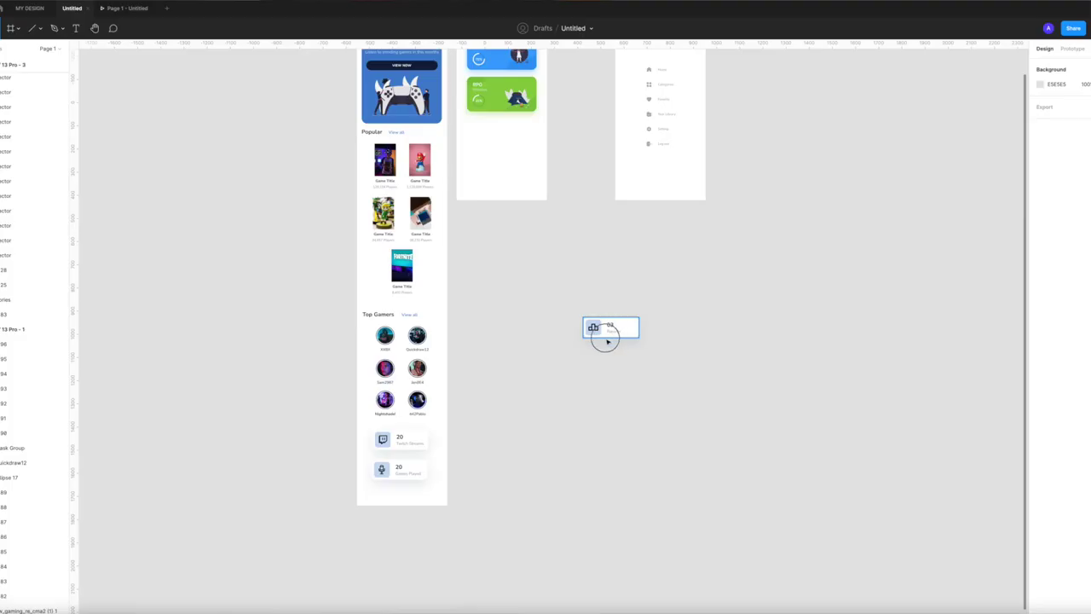
drag(605, 336, 401, 501)
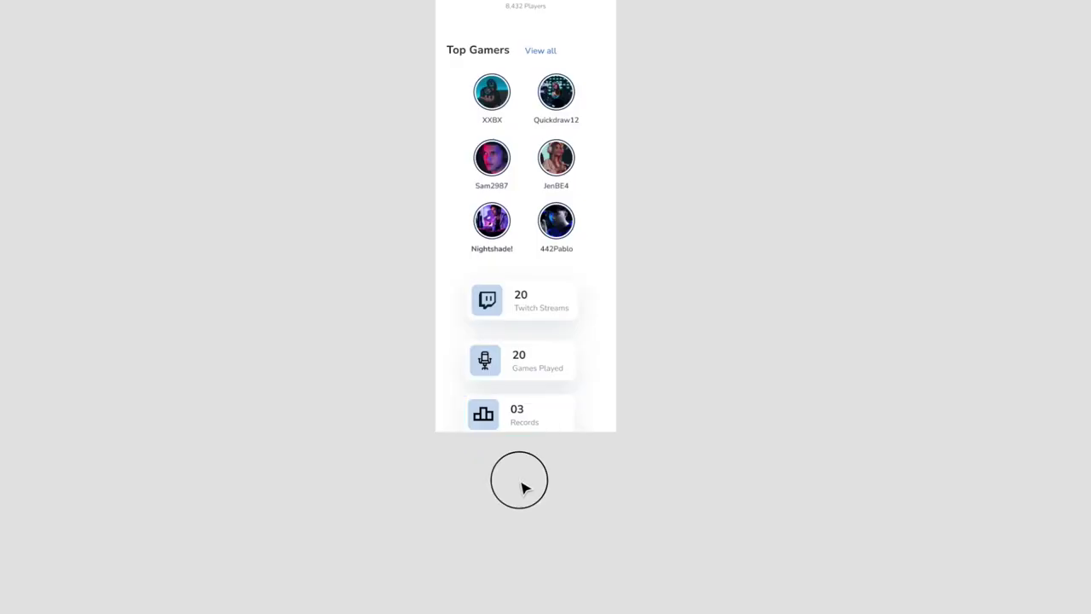
drag(523, 487, 546, 292)
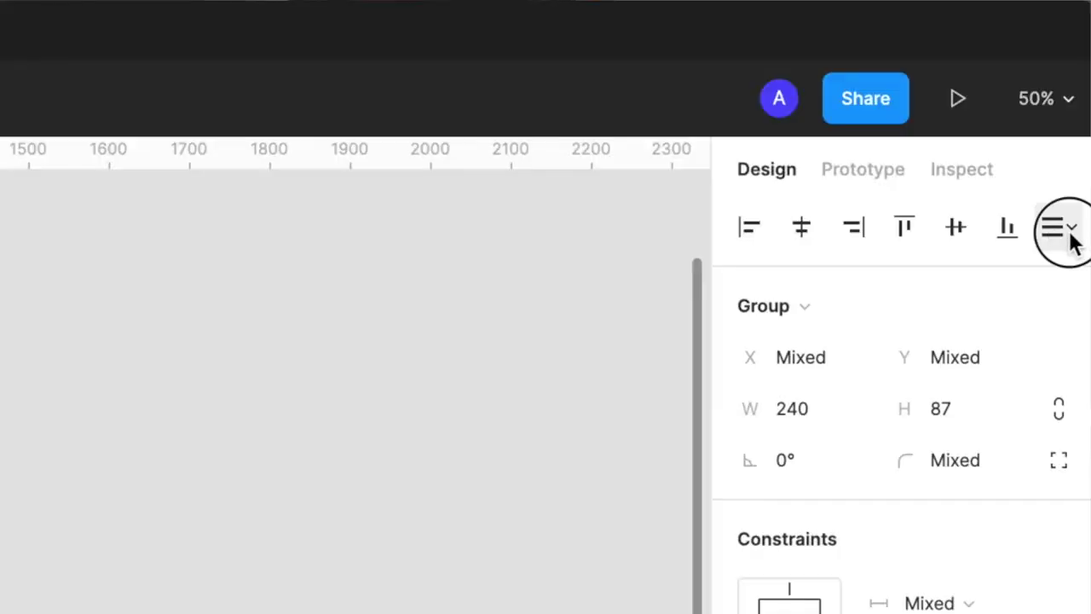
click(1062, 228)
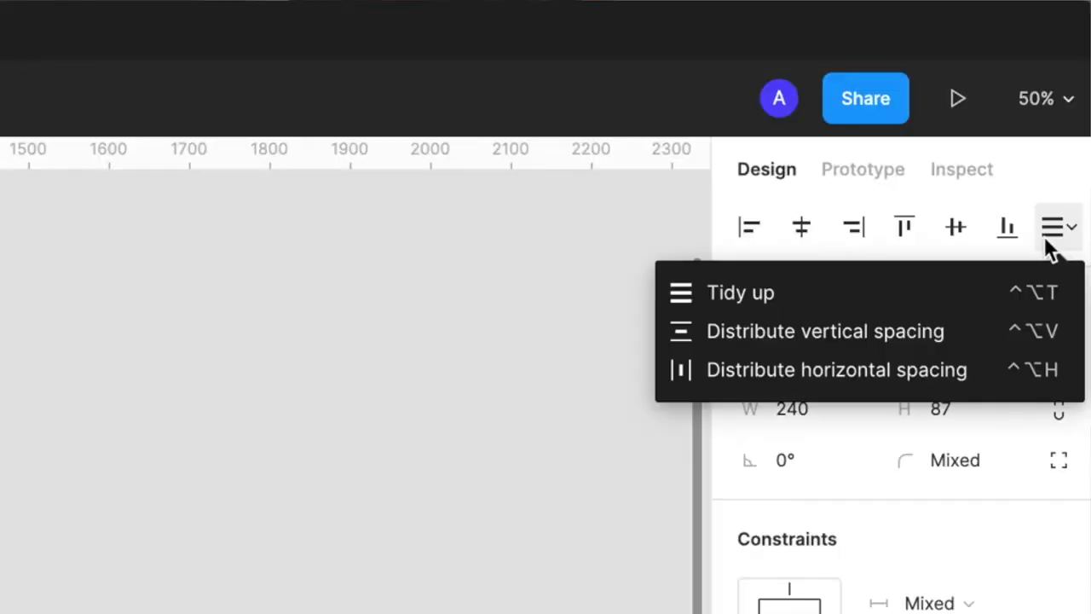
click(850, 343)
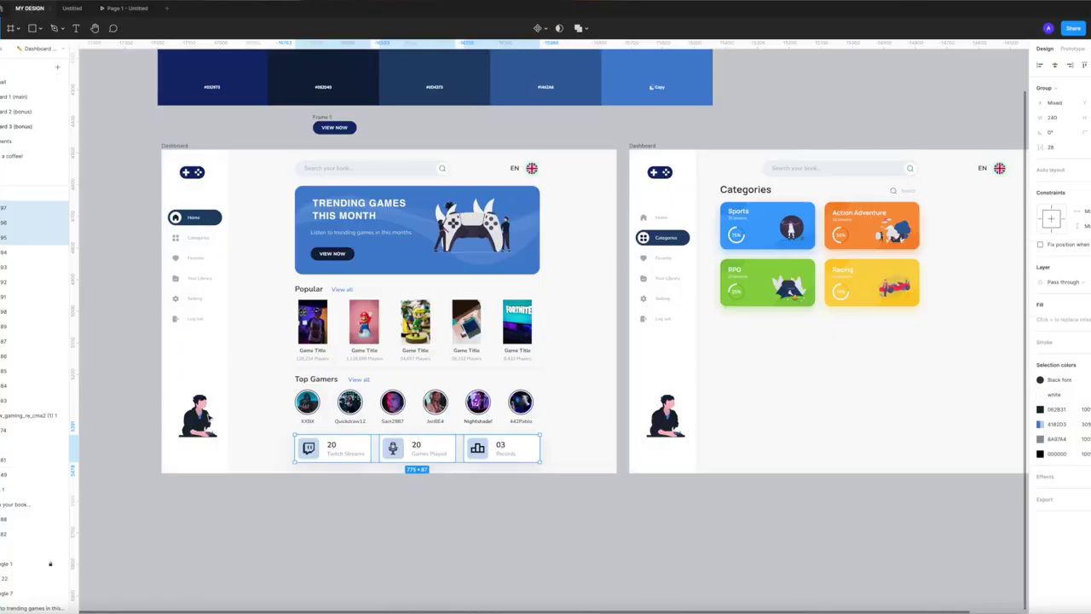
Copy the gamer character illustration into the mobile file's menu phone screen.
click(197, 416)
key(ctrl+c)
click(72, 8)
key(ctrl+v)
drag(590, 305, 645, 278)
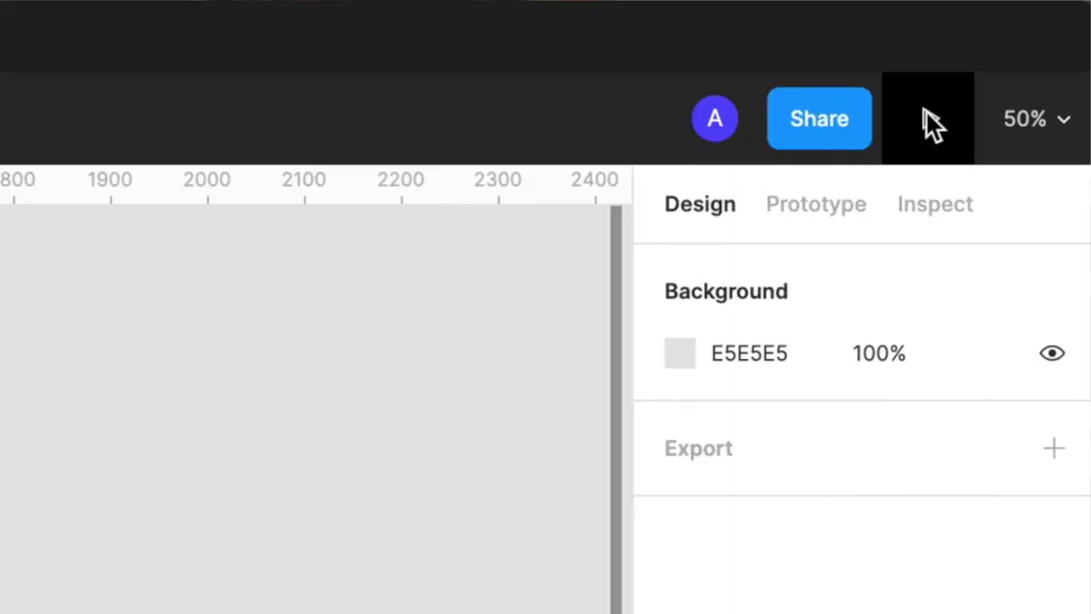
click(929, 119)
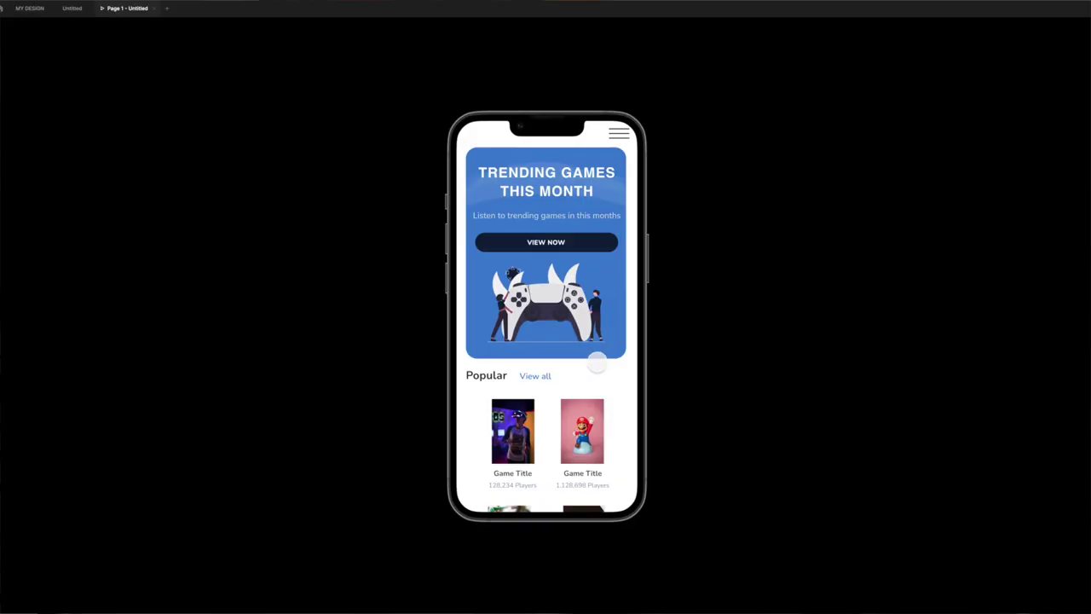
Scroll through the phone prototype preview and open its Share prototype options.
scroll(591, 379, down, 10)
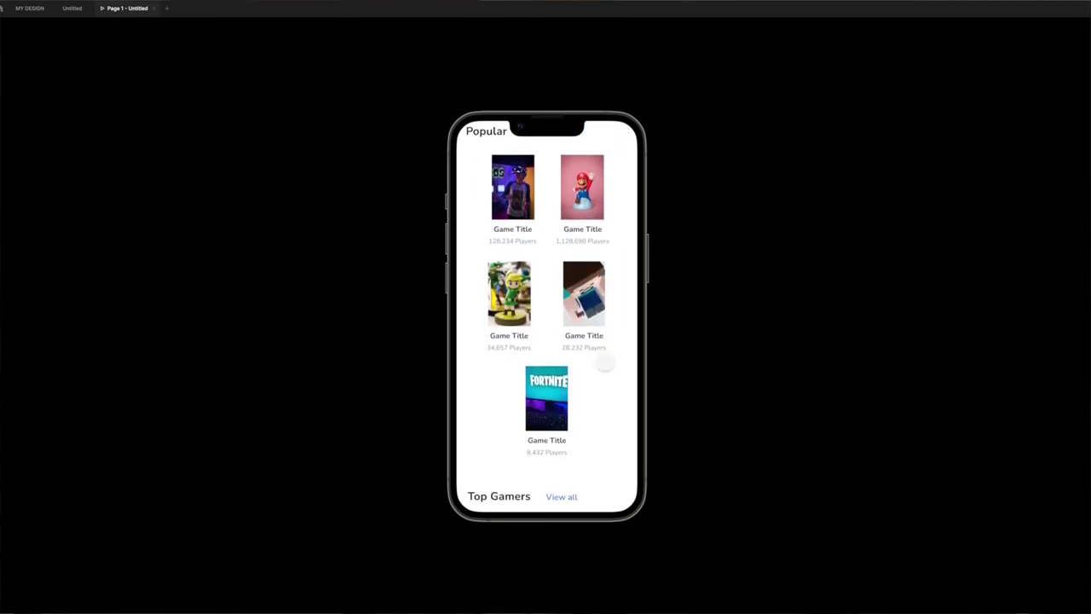
scroll(606, 307, down, 10)
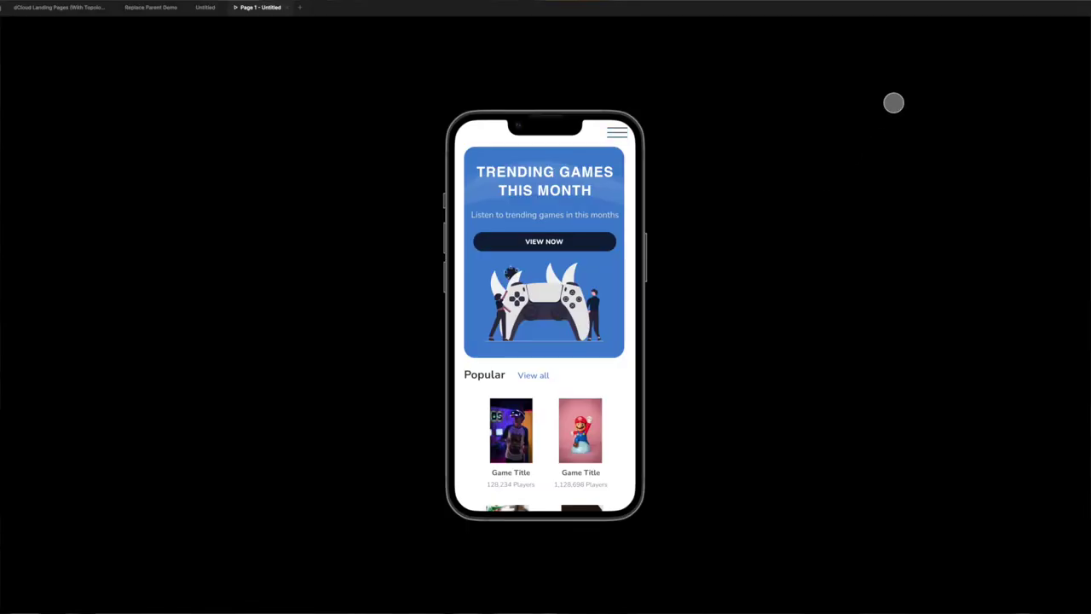
click(918, 104)
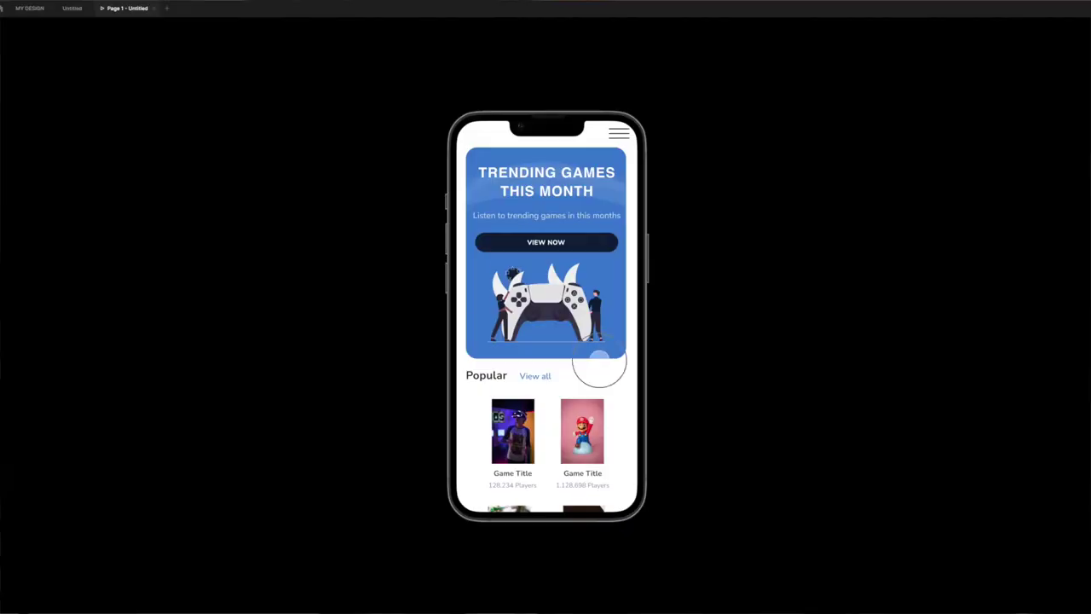
scroll(603, 363, down, 5)
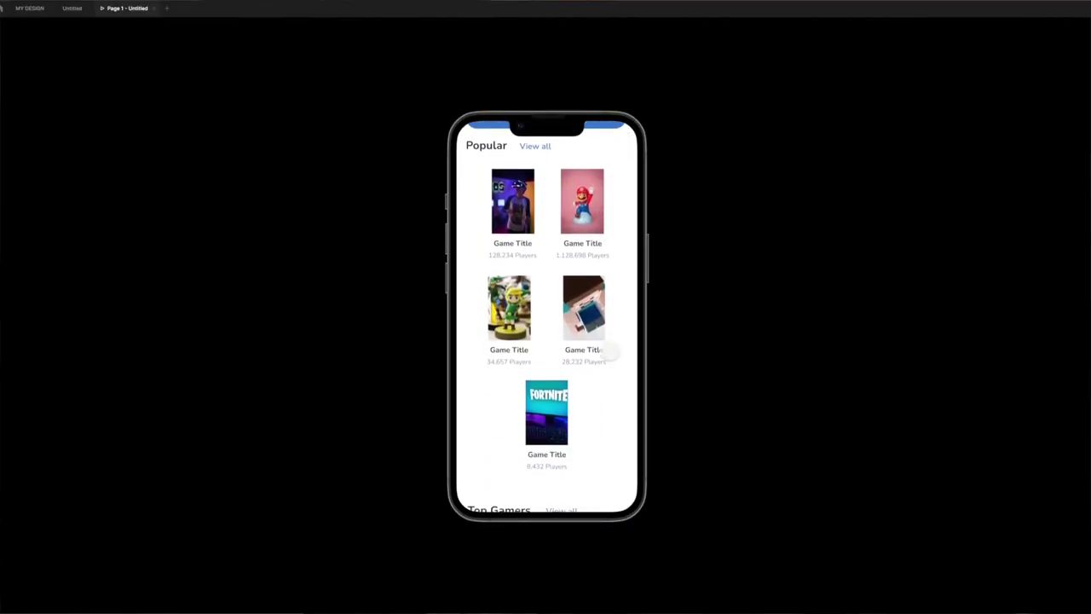
scroll(604, 309, down, 5)
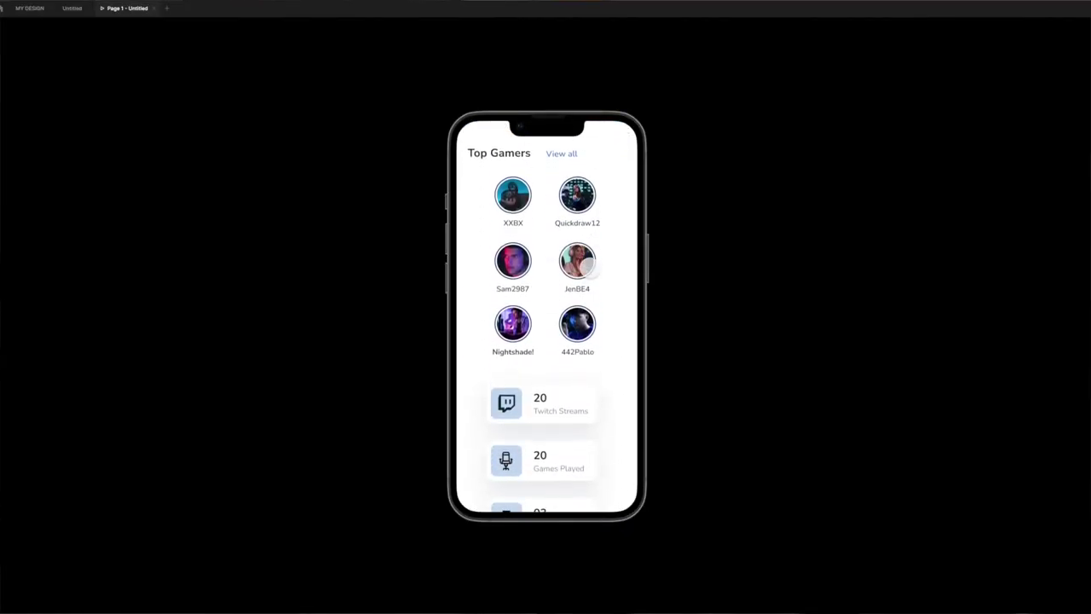